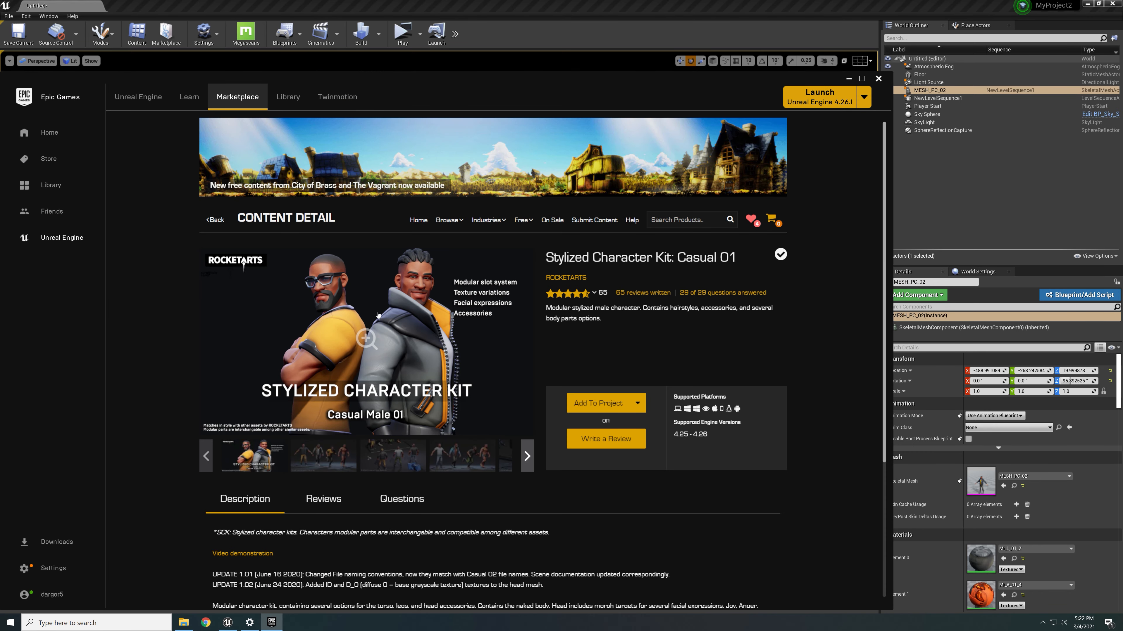
Step: Search the library vault for "combat" and open the Dynamic Combat System - Magic content page
scroll(431, 327, down, 2)
scroll(464, 336, up, 2)
click(288, 97)
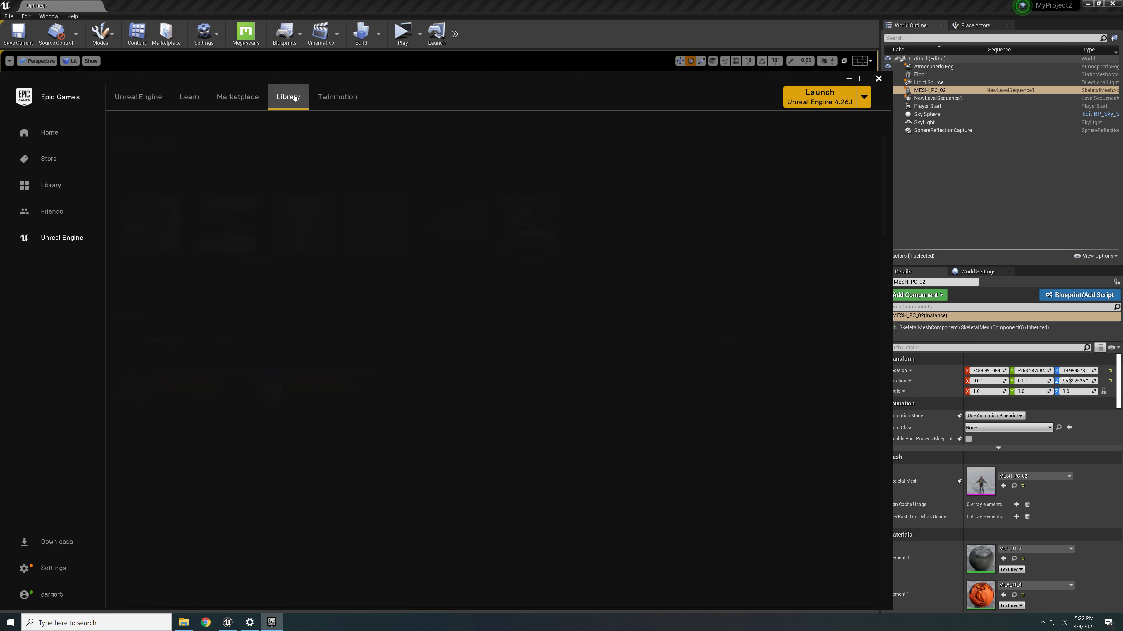
click(707, 341)
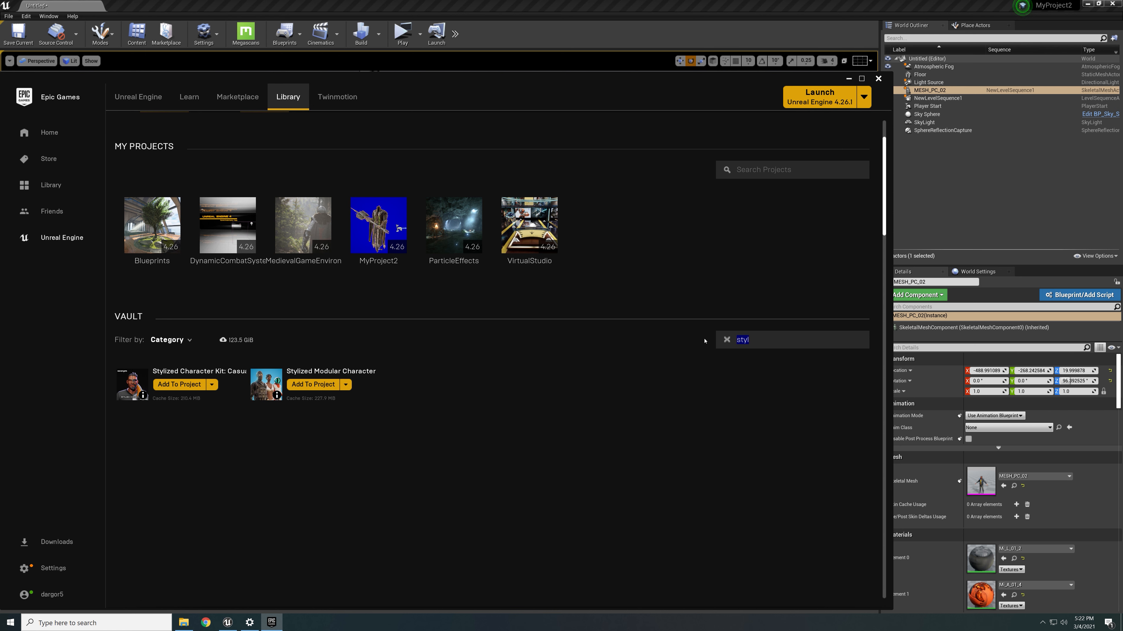
text(combat)
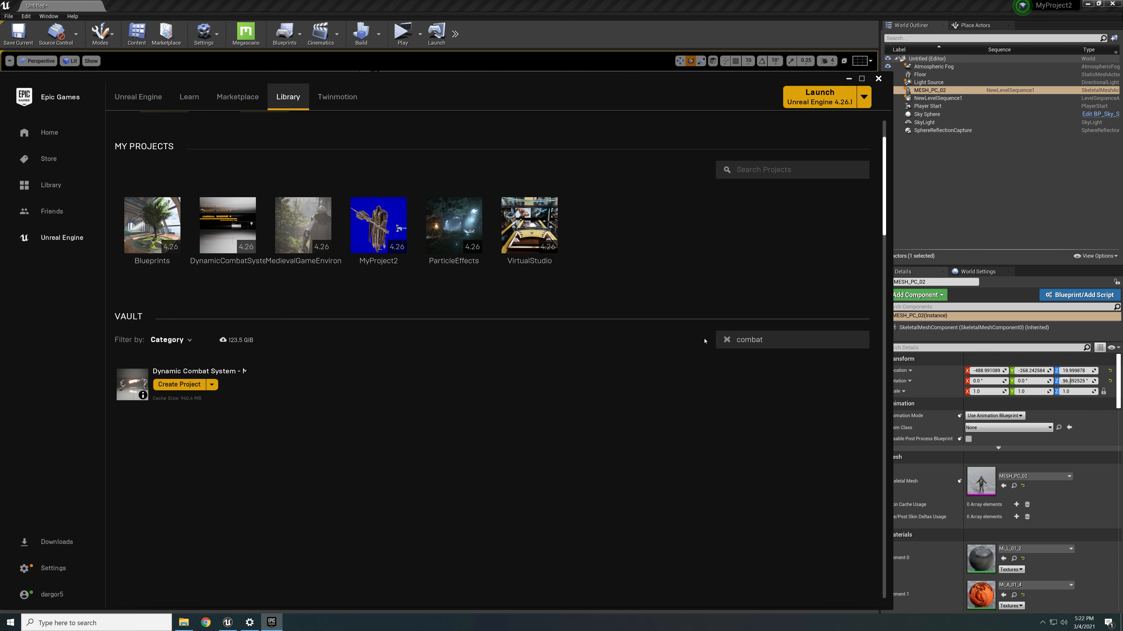
click(204, 372)
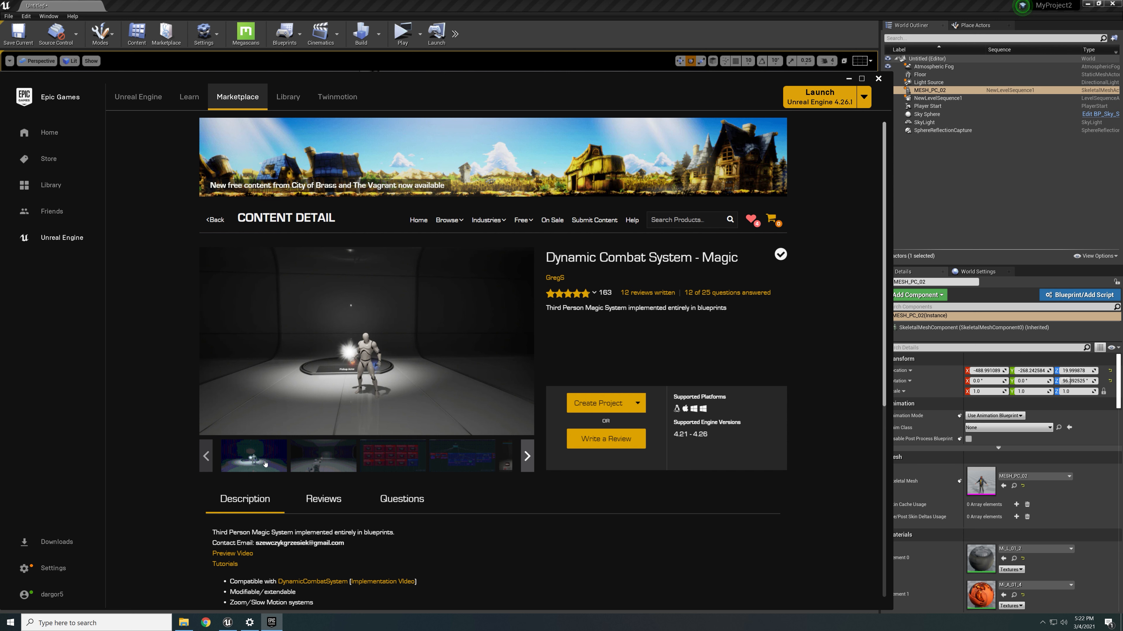
Step: Examine the preview images and description of the Dynamic Combat System - Magic pack
click(334, 465)
click(405, 461)
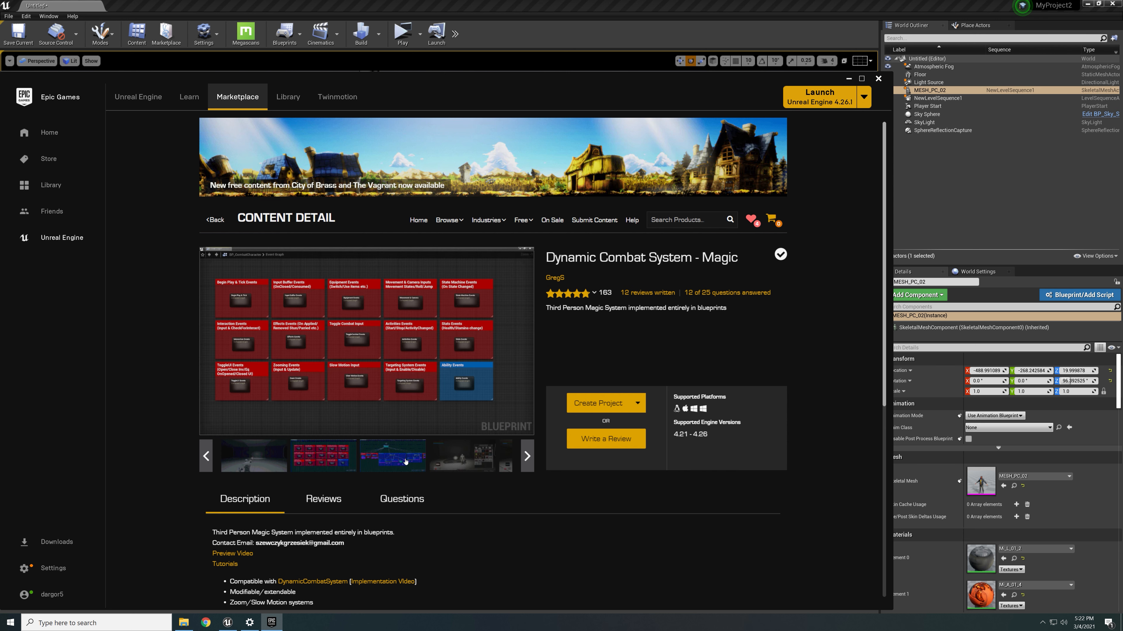
click(437, 459)
click(466, 461)
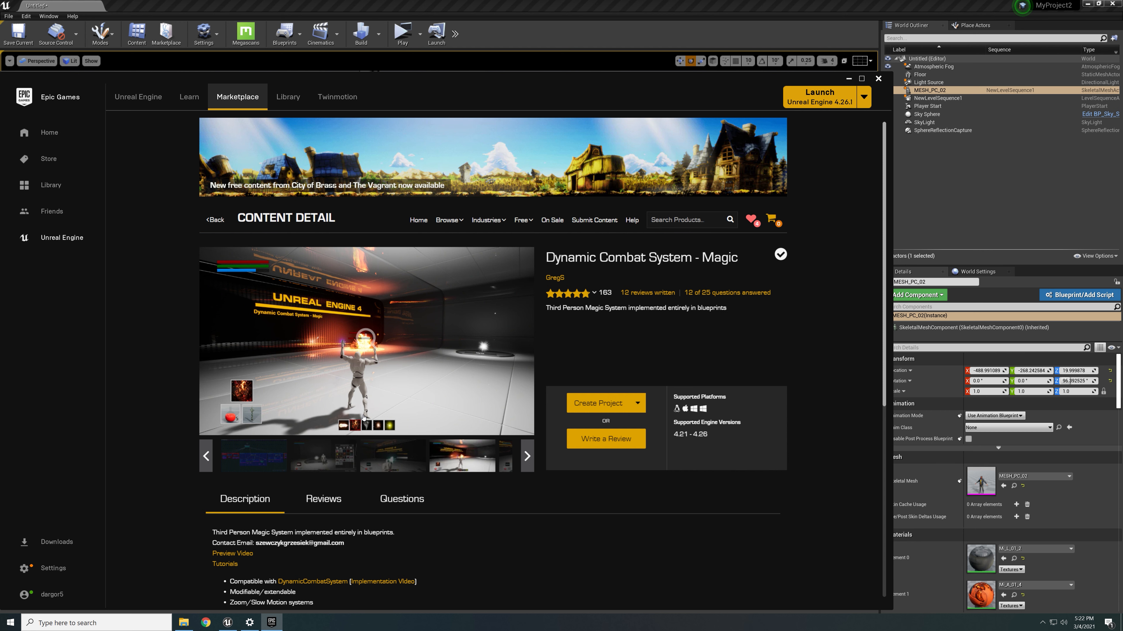
scroll(366, 419, down, 4)
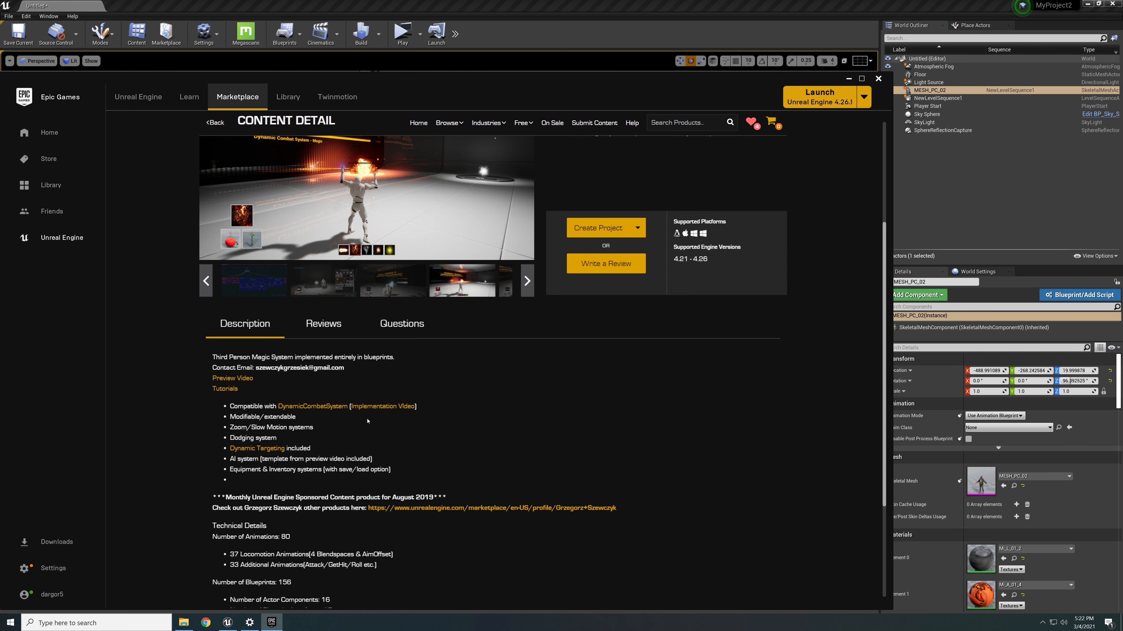
scroll(369, 426, up, 4)
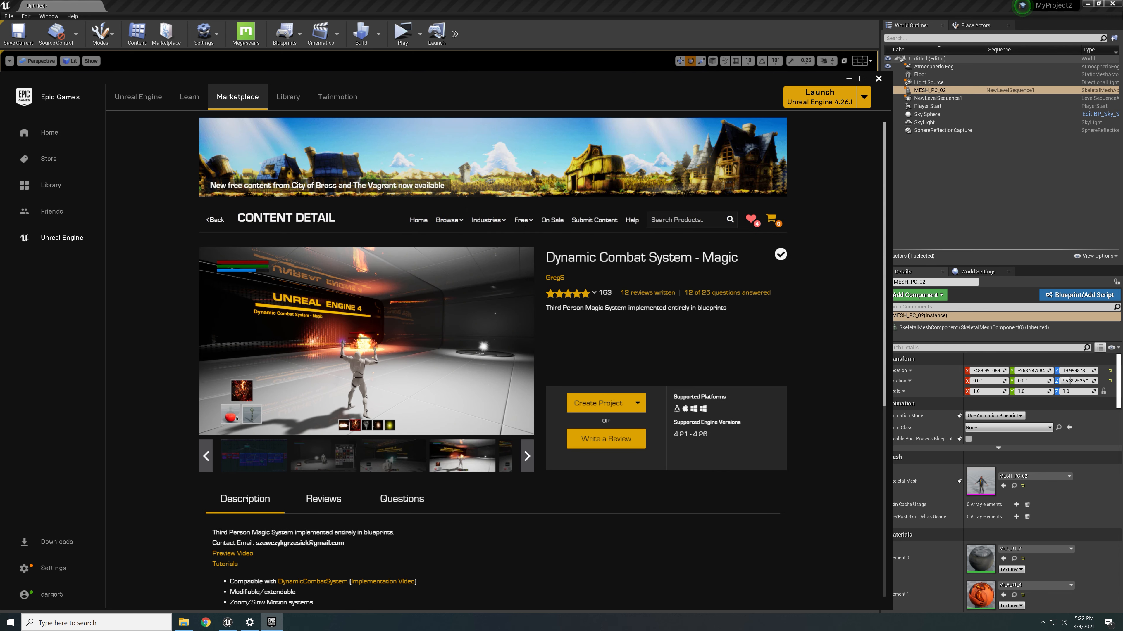
Step: Search the library vault for "sty" and review the Stylized Character Kit: Casual 01 page down to its technical details
click(278, 101)
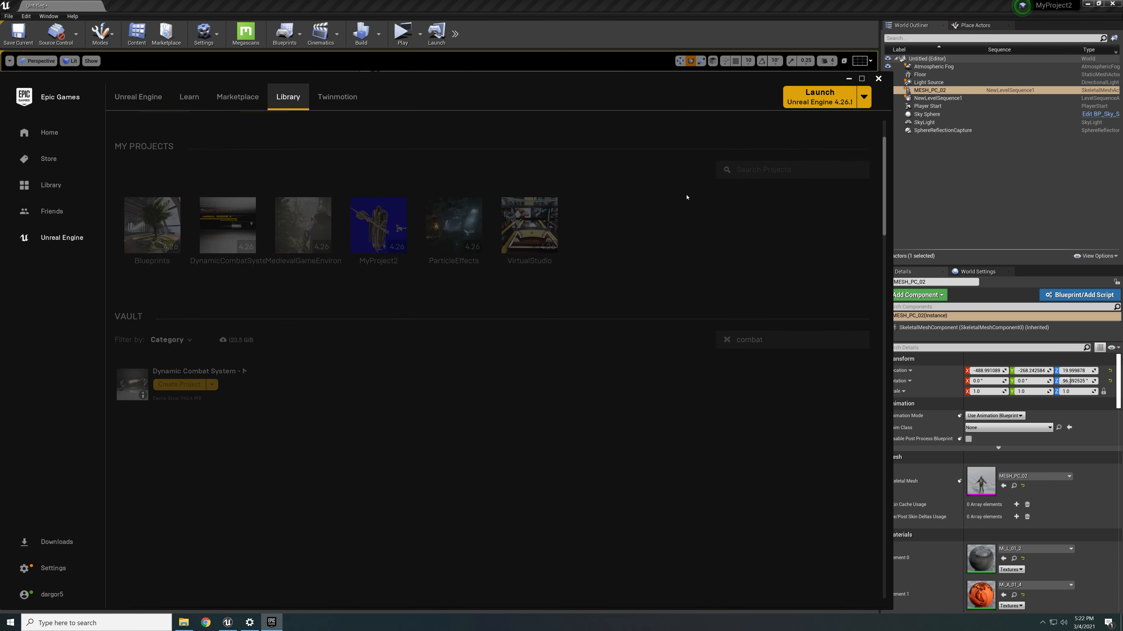
click(727, 339)
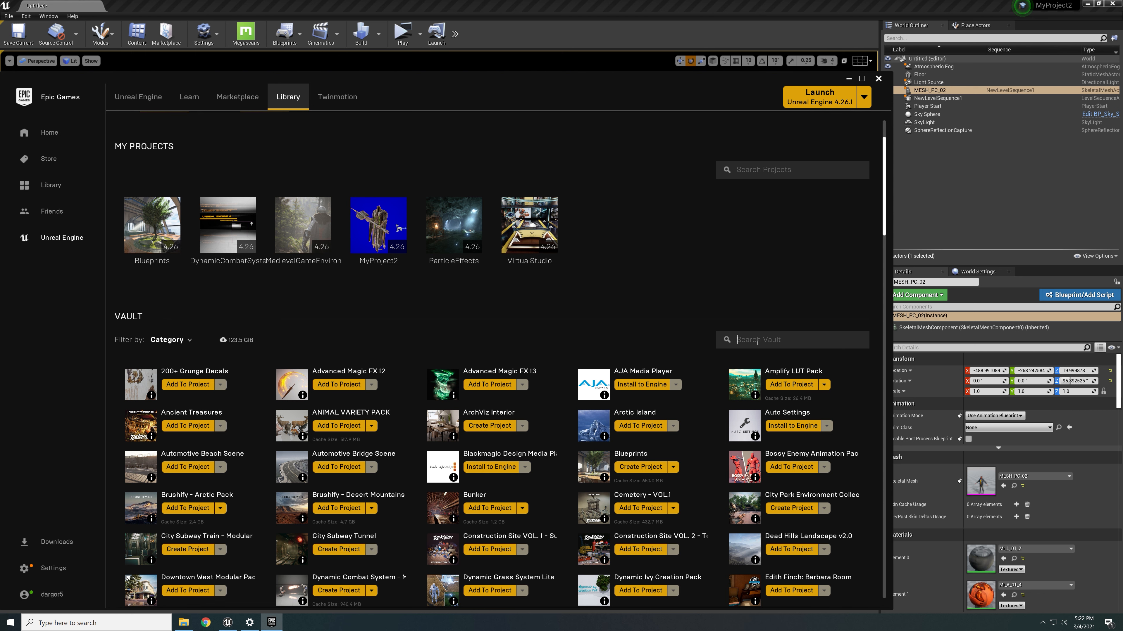
text(sty)
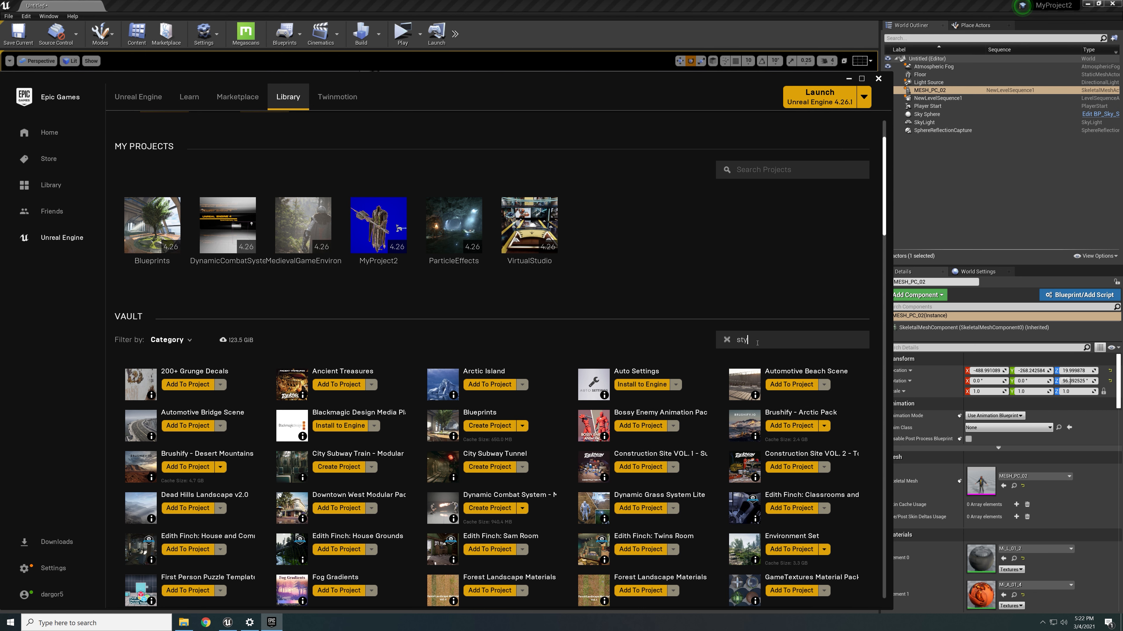
click(228, 372)
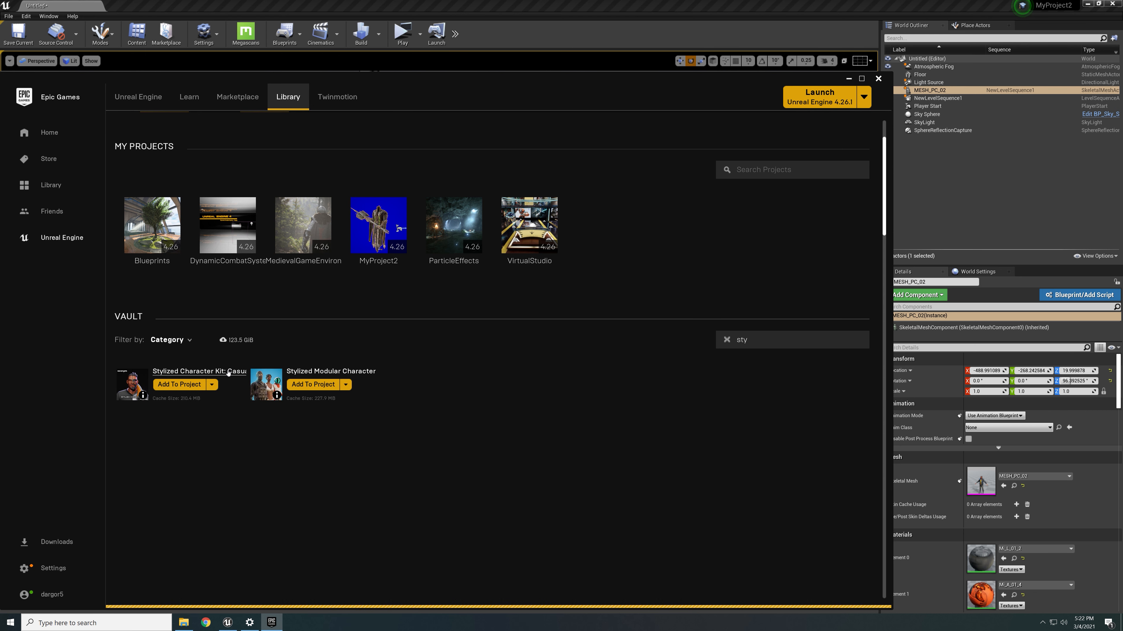
scroll(359, 400, down, 5)
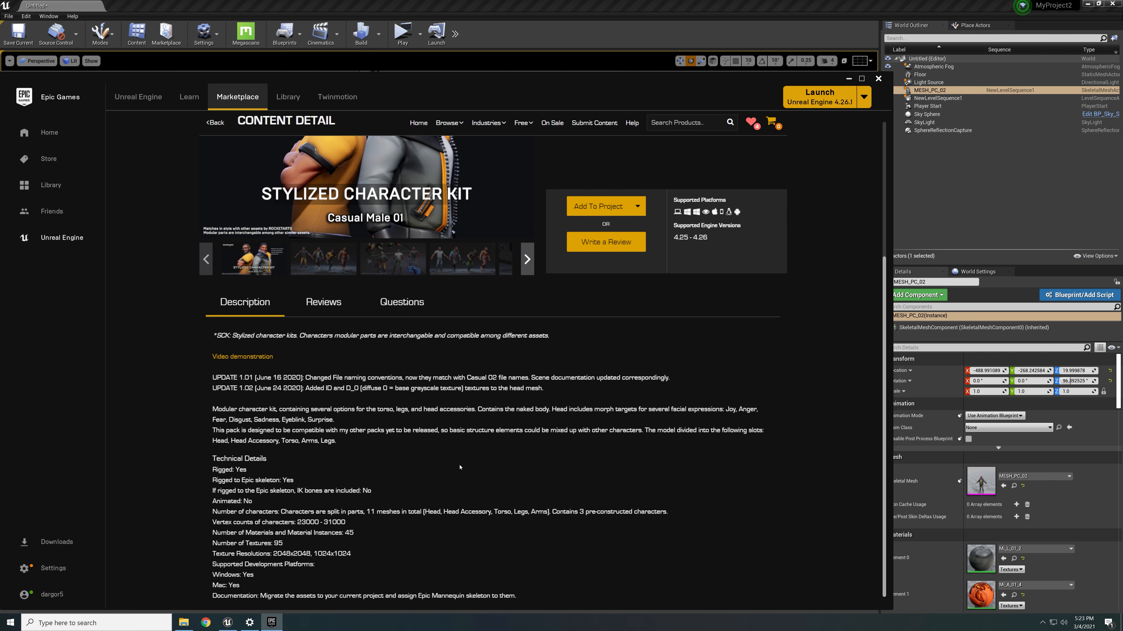
Step: Switch to the Unreal Editor and open the MESH_PC_02 skeletal mesh from Premade_Characters in its asset editor
click(848, 78)
right_drag(389, 150, 332, 202)
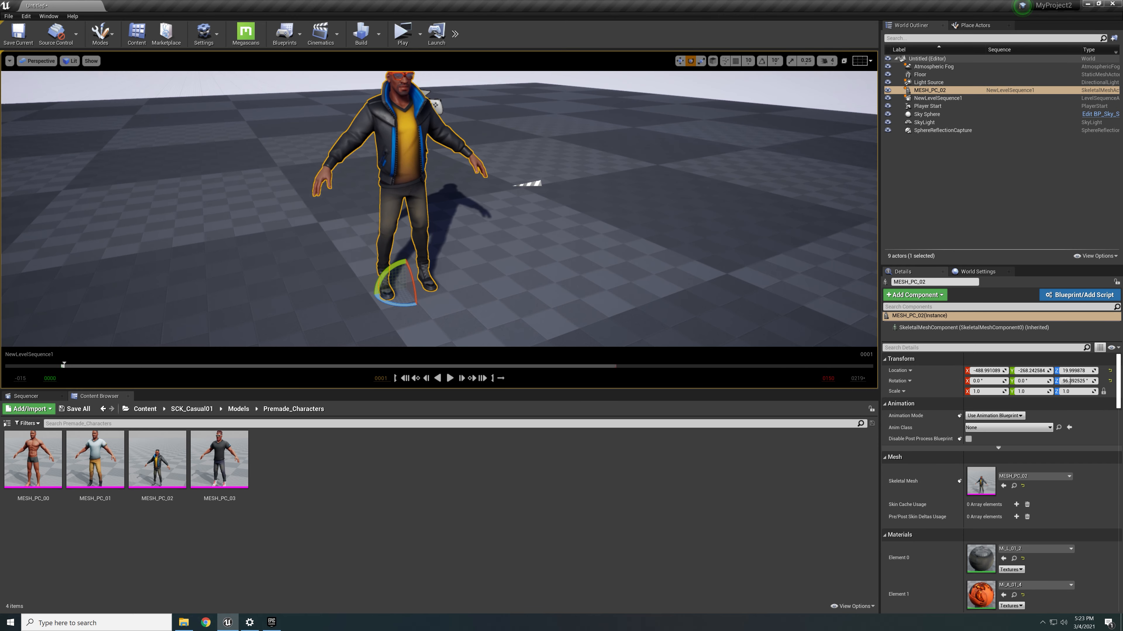
right_drag(382, 149, 382, 128)
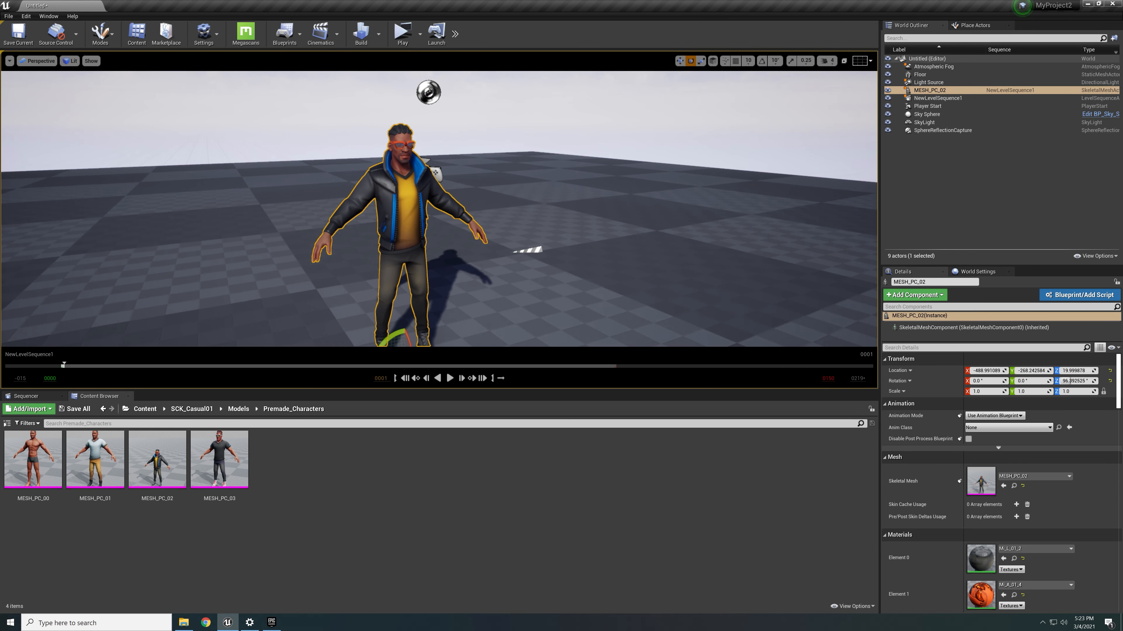
double_click(164, 463)
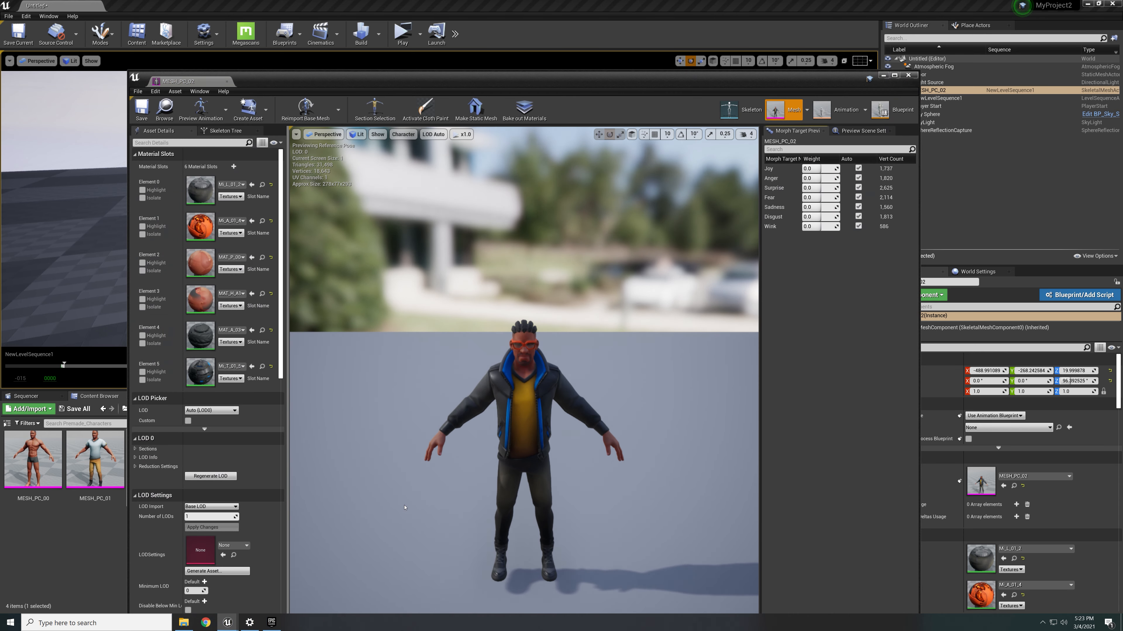
drag(596, 81, 592, 62)
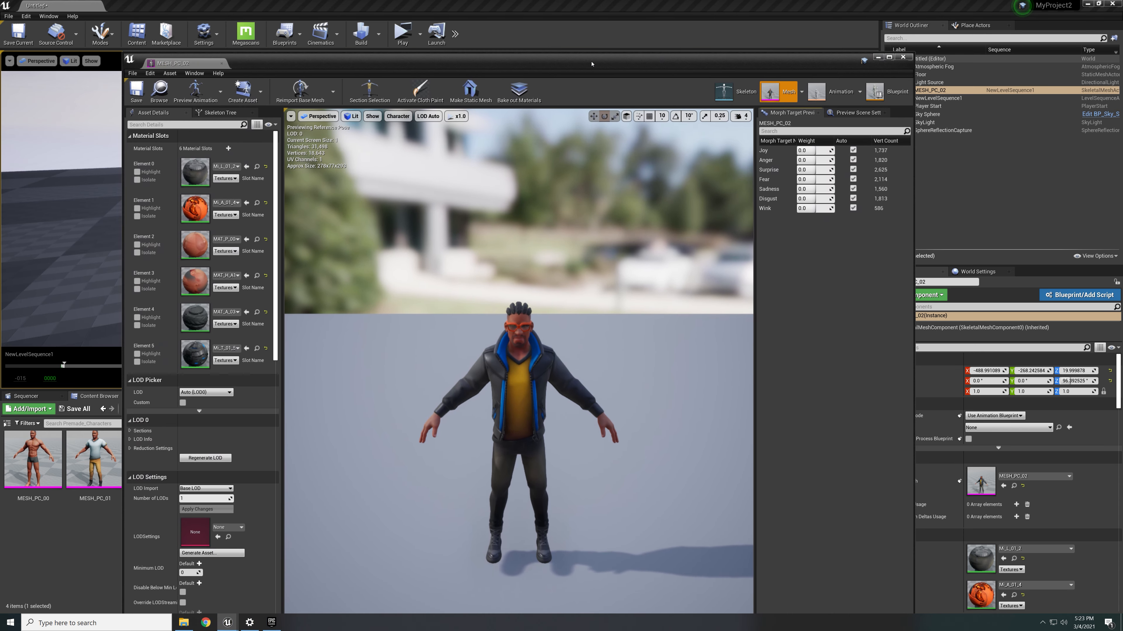
Step: Open the skeleton of MESH_PC_02 and assign the Humanoid rig to it in the Retarget Manager
click(725, 91)
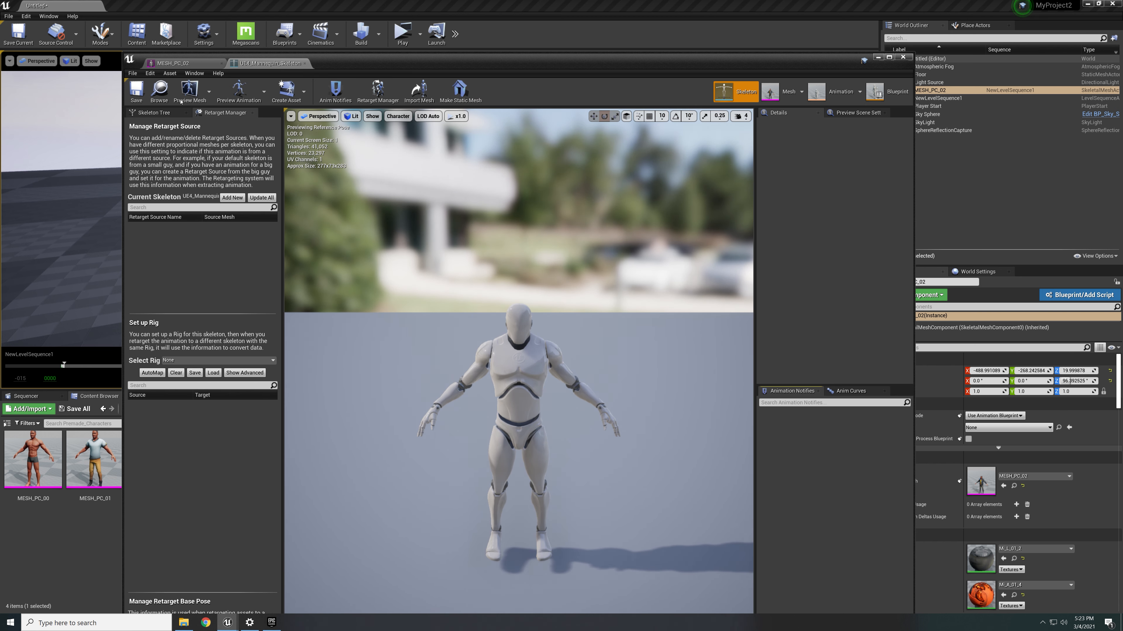
click(170, 65)
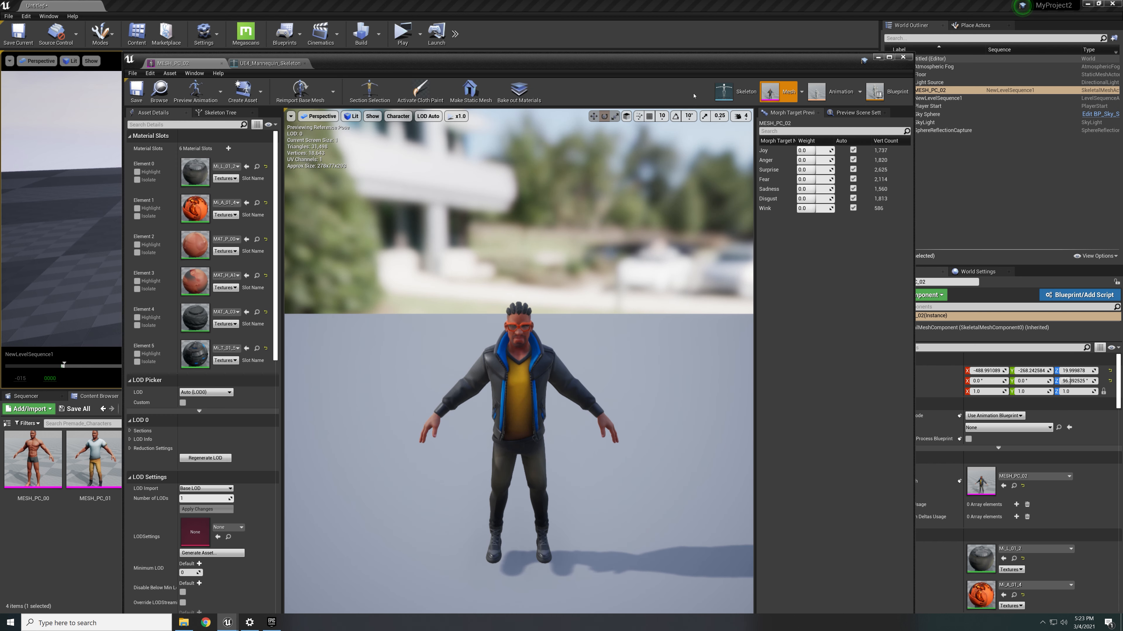
click(745, 92)
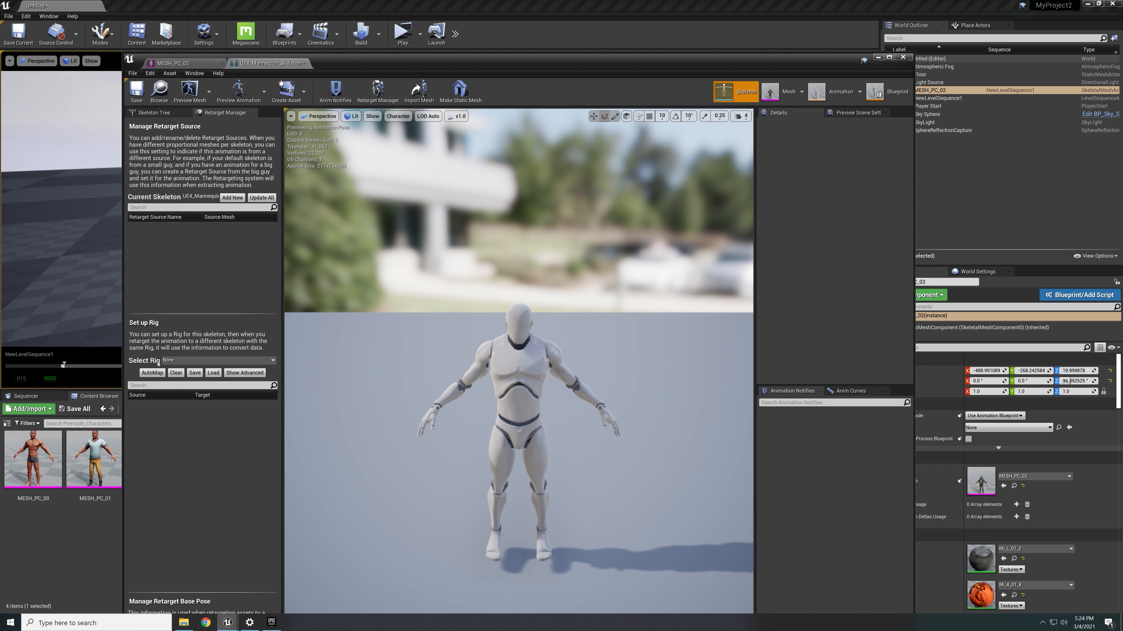
click(178, 361)
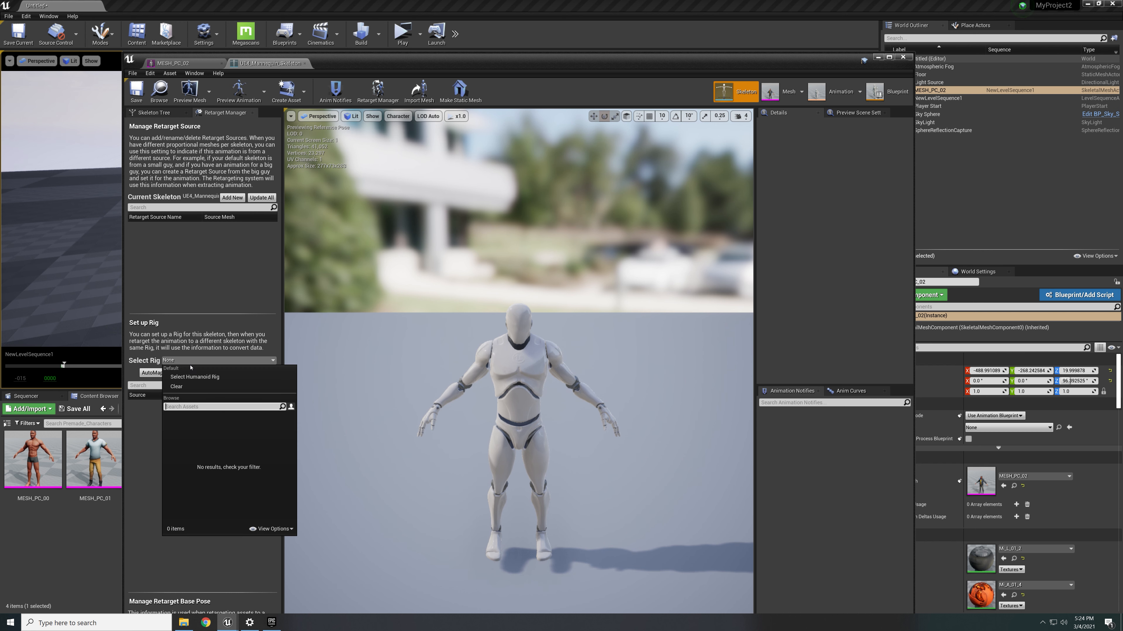
click(177, 377)
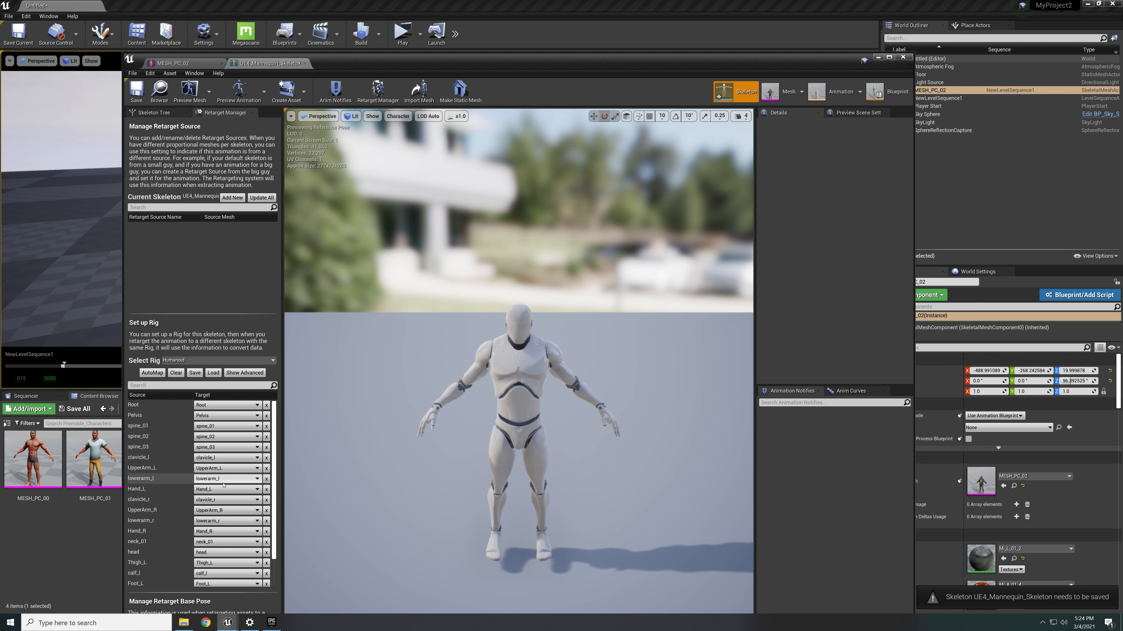
Step: Auto-map the skeleton's bones to the Humanoid rig, check the bone list and close the asset editor
scroll(223, 485, down, 1)
scroll(223, 485, up, 2)
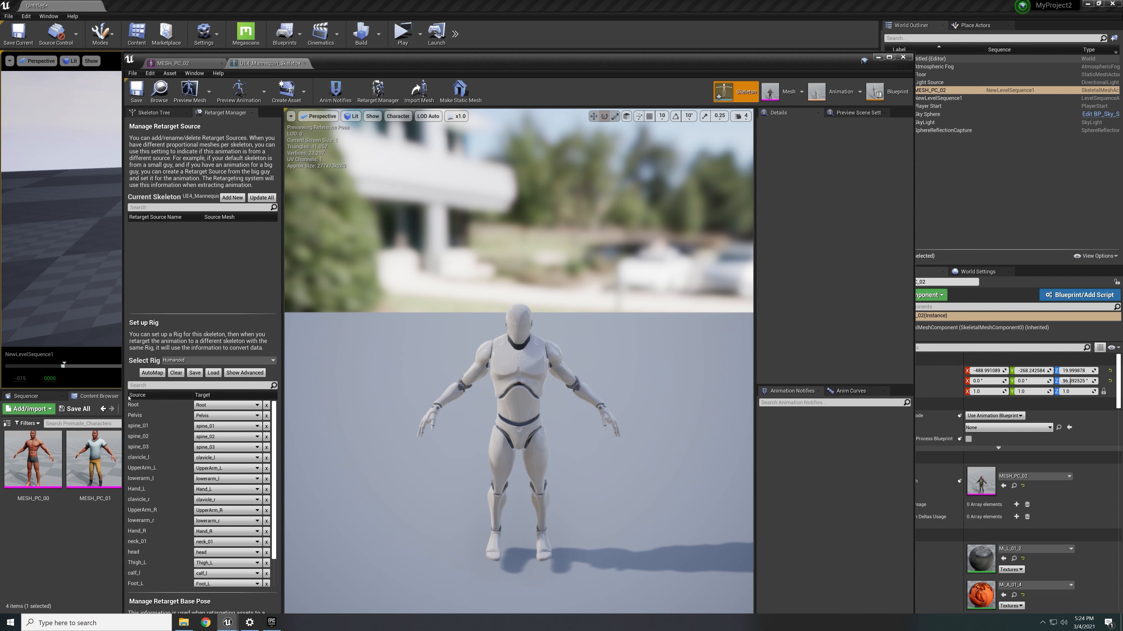
click(150, 375)
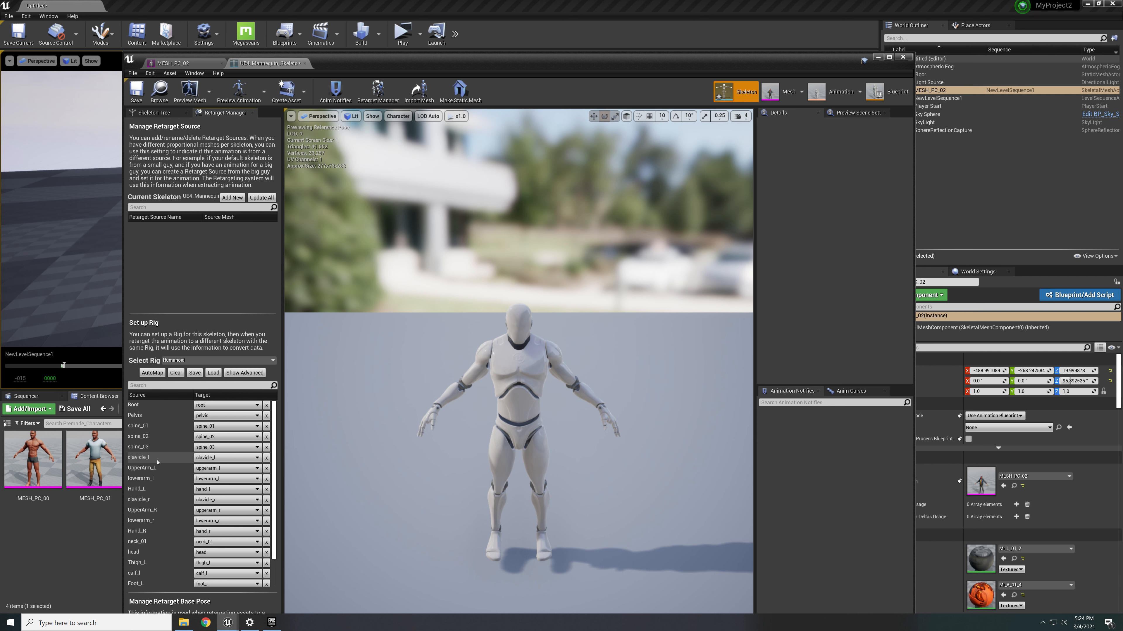
scroll(163, 462, down, 3)
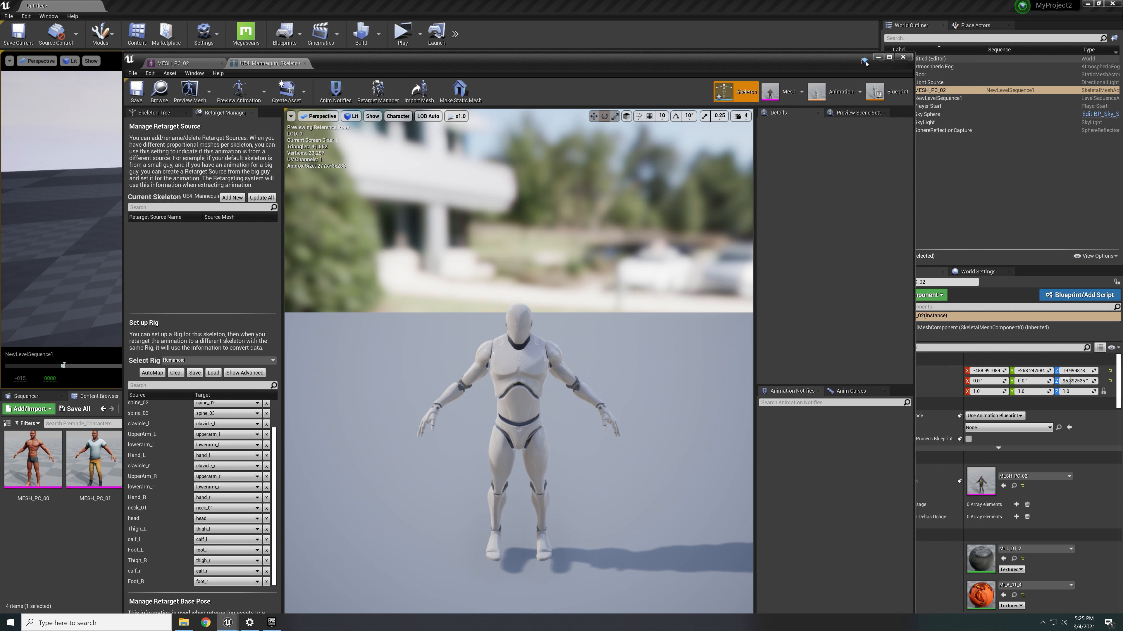
click(904, 57)
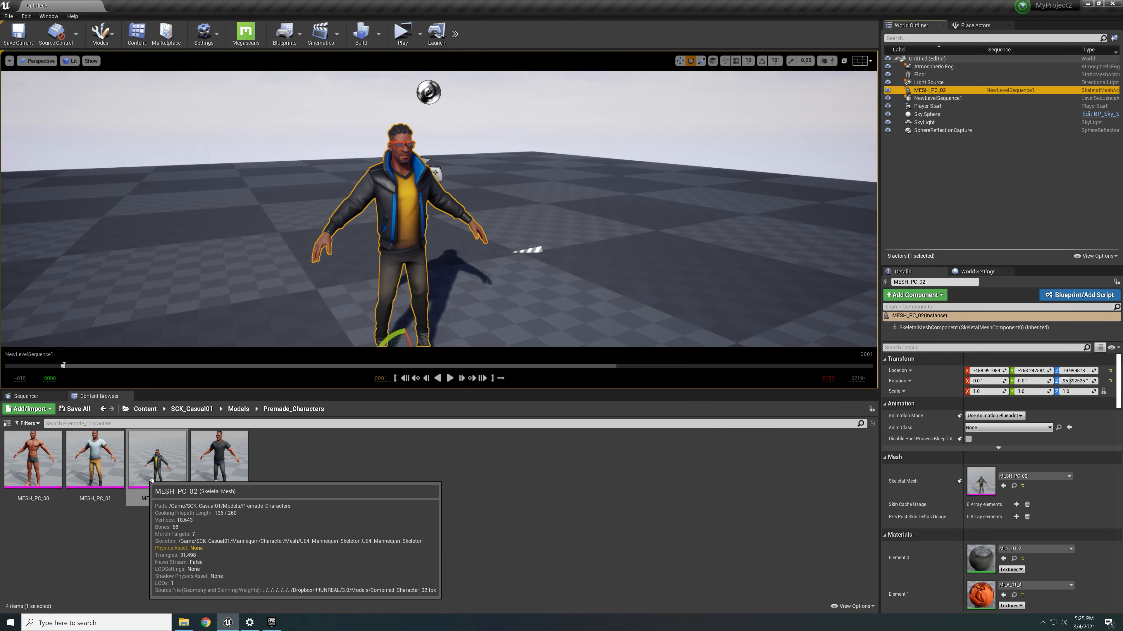
Step: Reopen the skeleton of MESH_PC_02, save it and close the asset editor
double_click(139, 496)
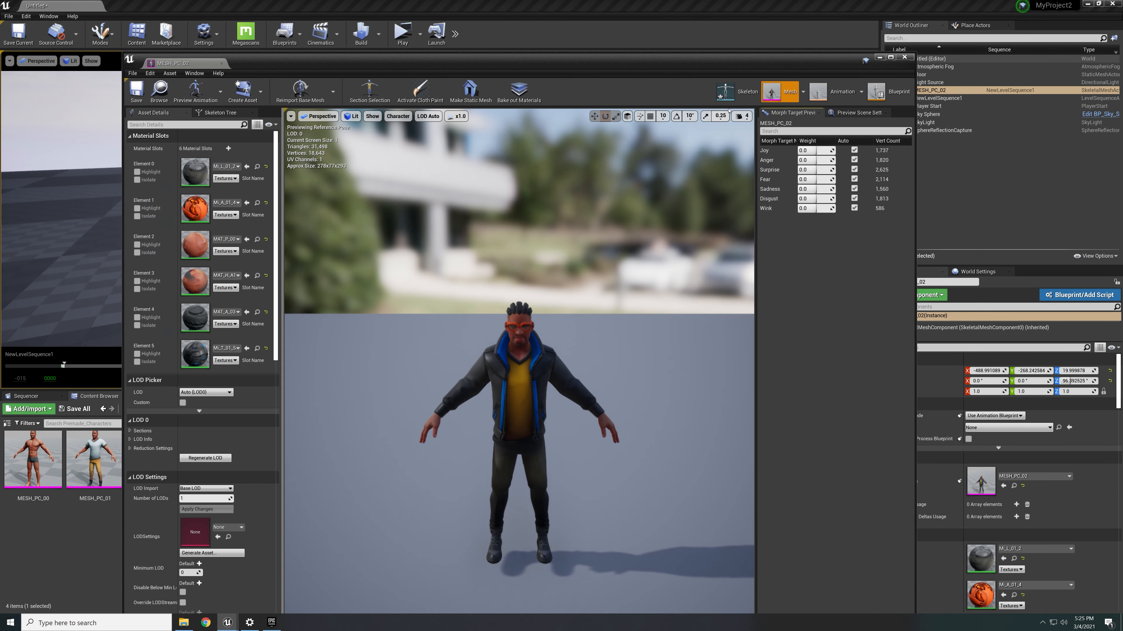
click(727, 91)
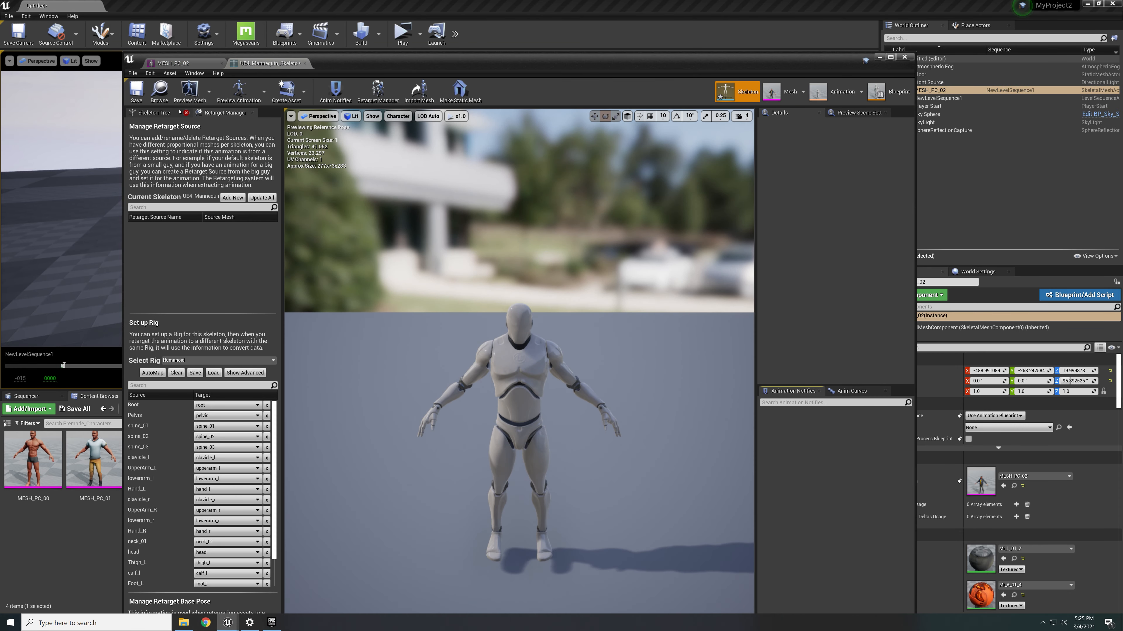
click(136, 91)
click(904, 57)
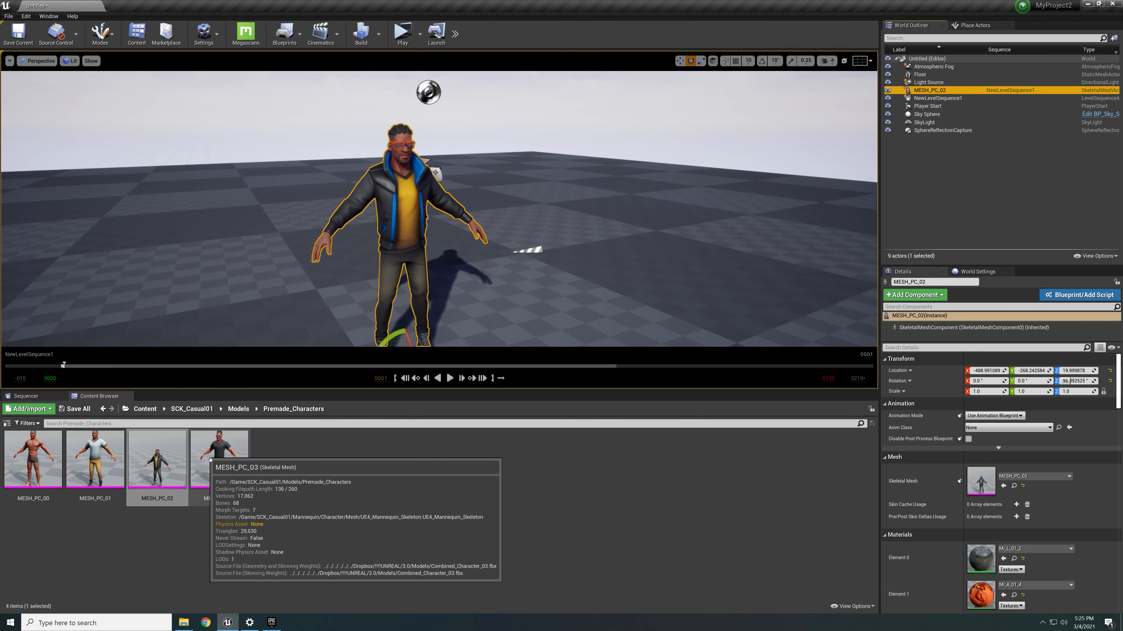
Step: Browse from the root Content folder into the Animations folder of DynamicCombatSystem
click(145, 409)
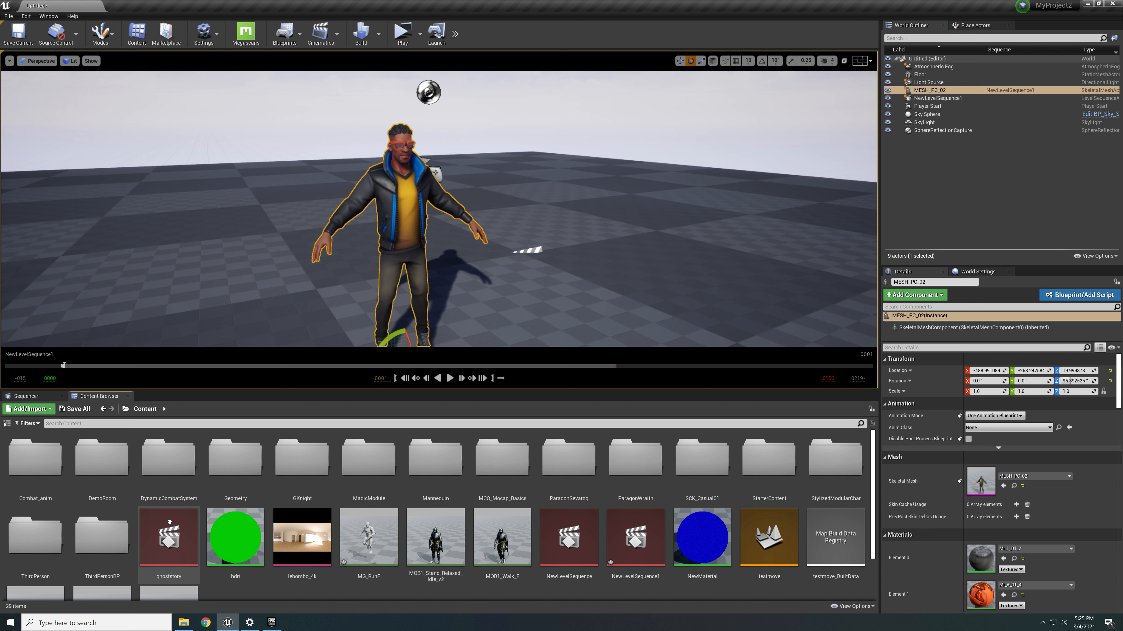
double_click(172, 479)
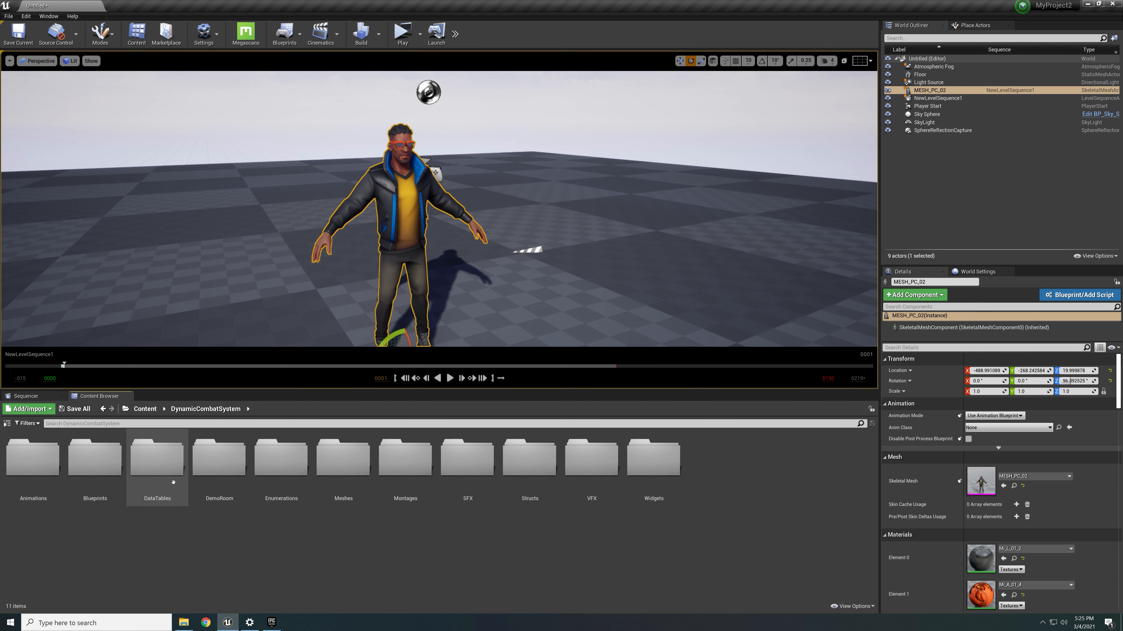
click(32, 460)
double_click(32, 460)
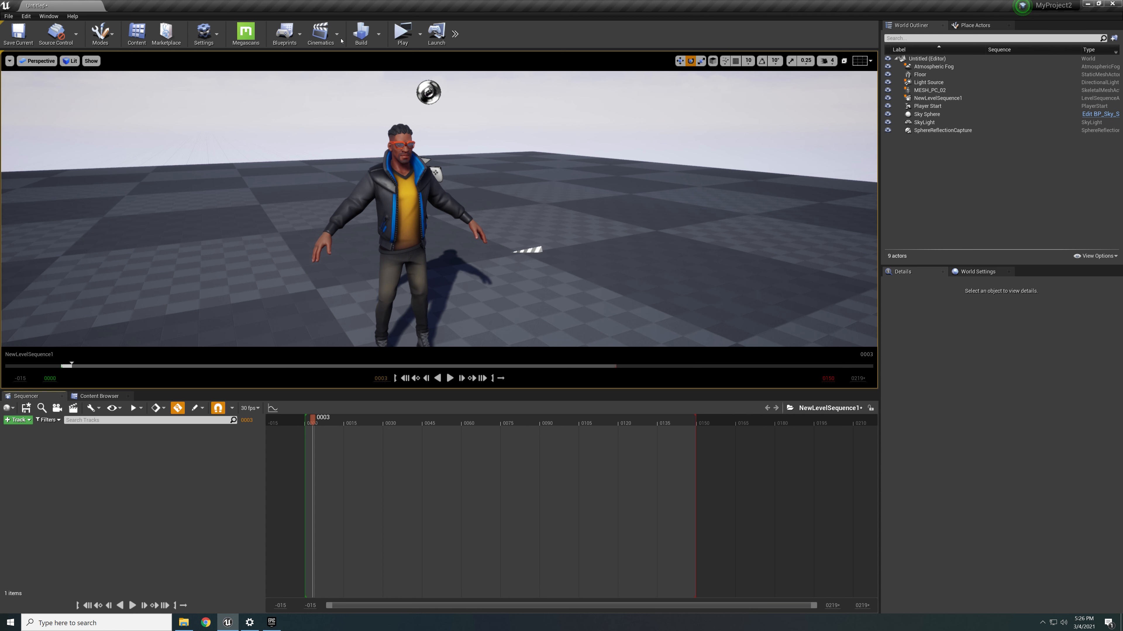
click(320, 33)
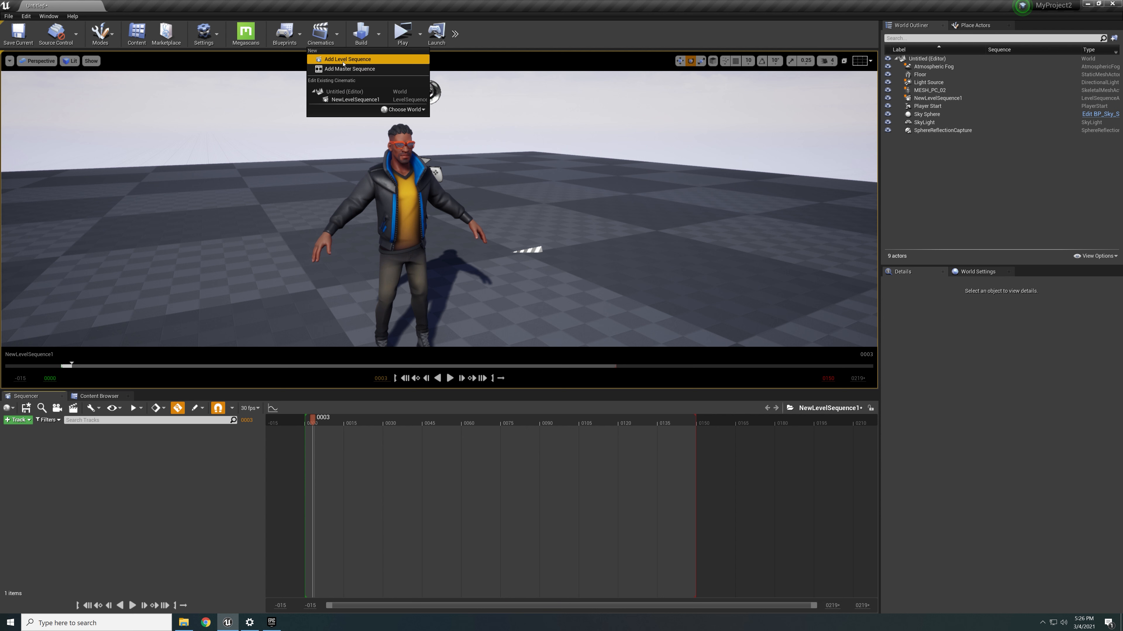
click(347, 59)
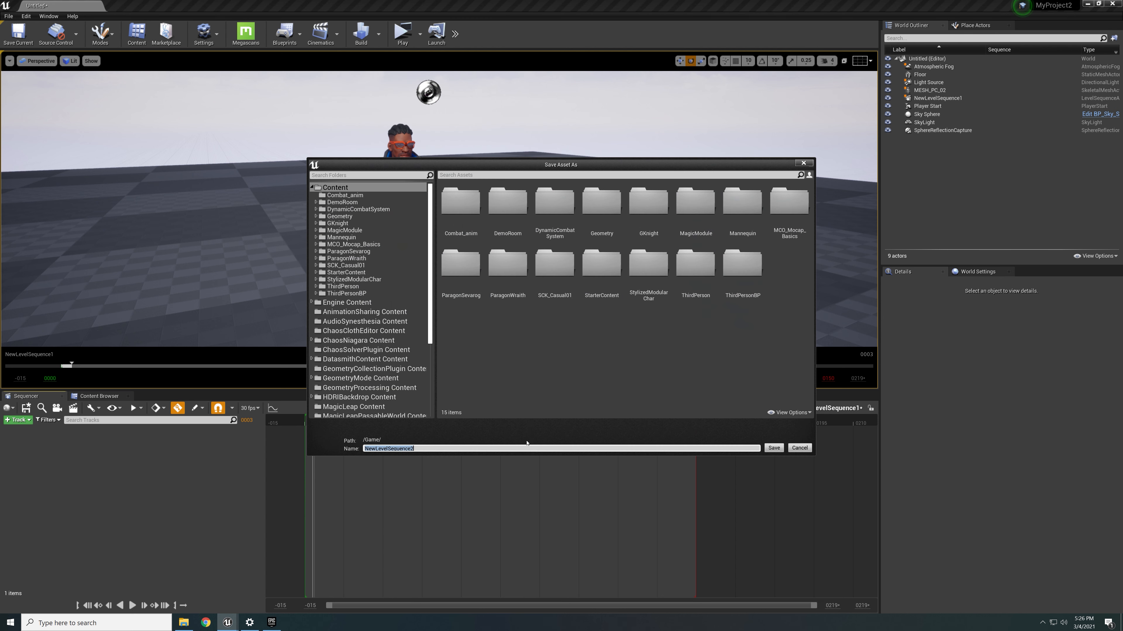
click(799, 448)
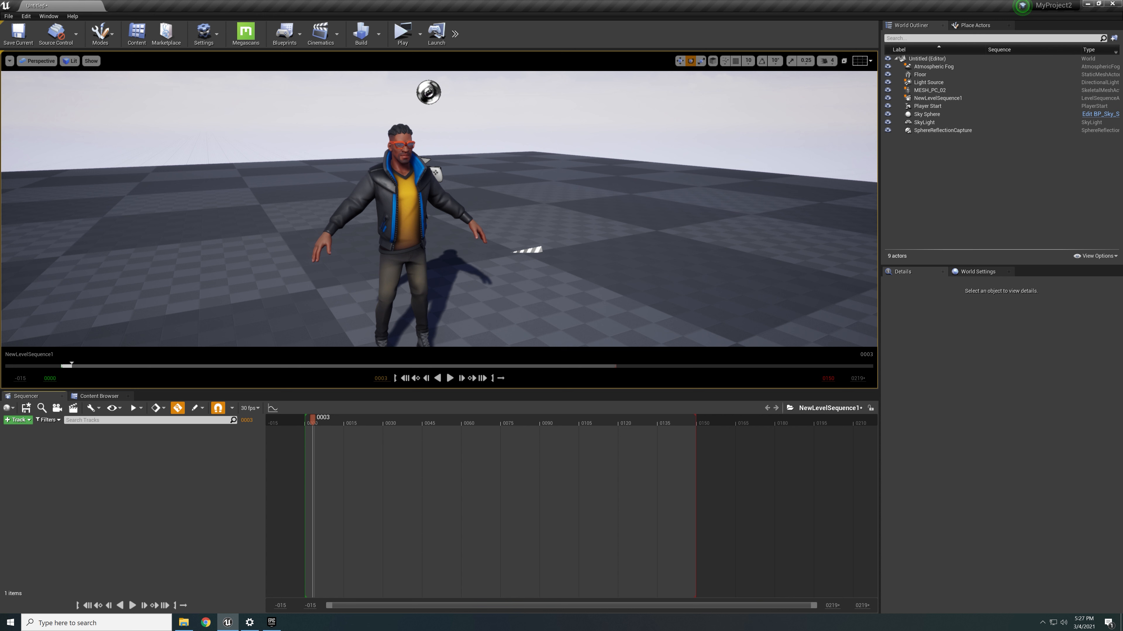
Step: Raise the NewLevelSequence1 actor in the viewport above the floor to a Z location of about 60
click(536, 247)
key(w)
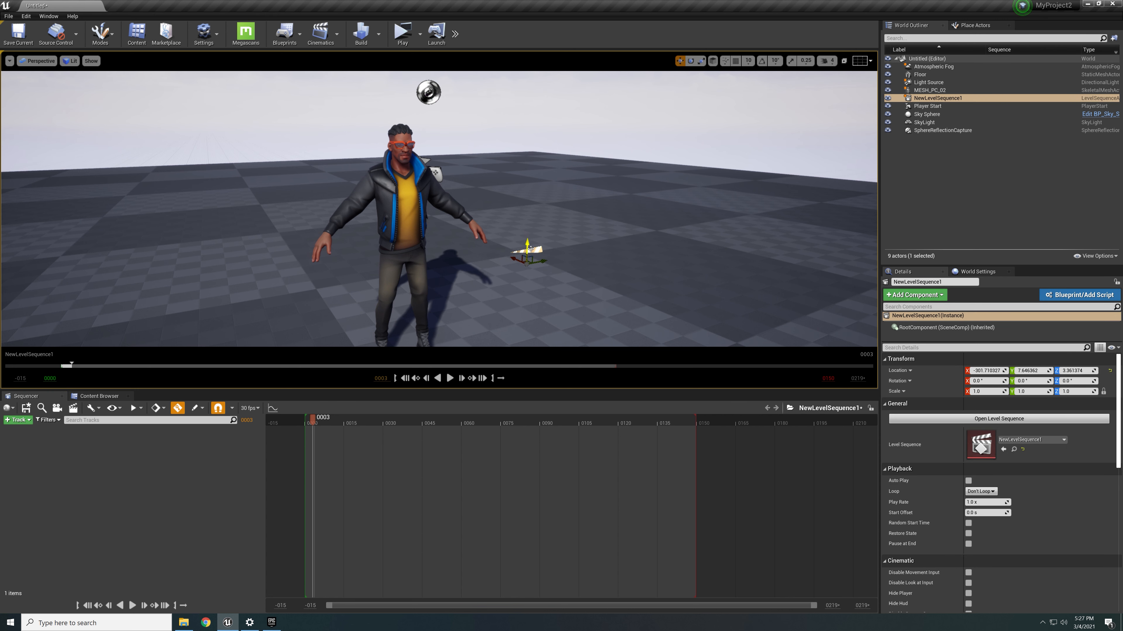
drag(530, 248, 530, 213)
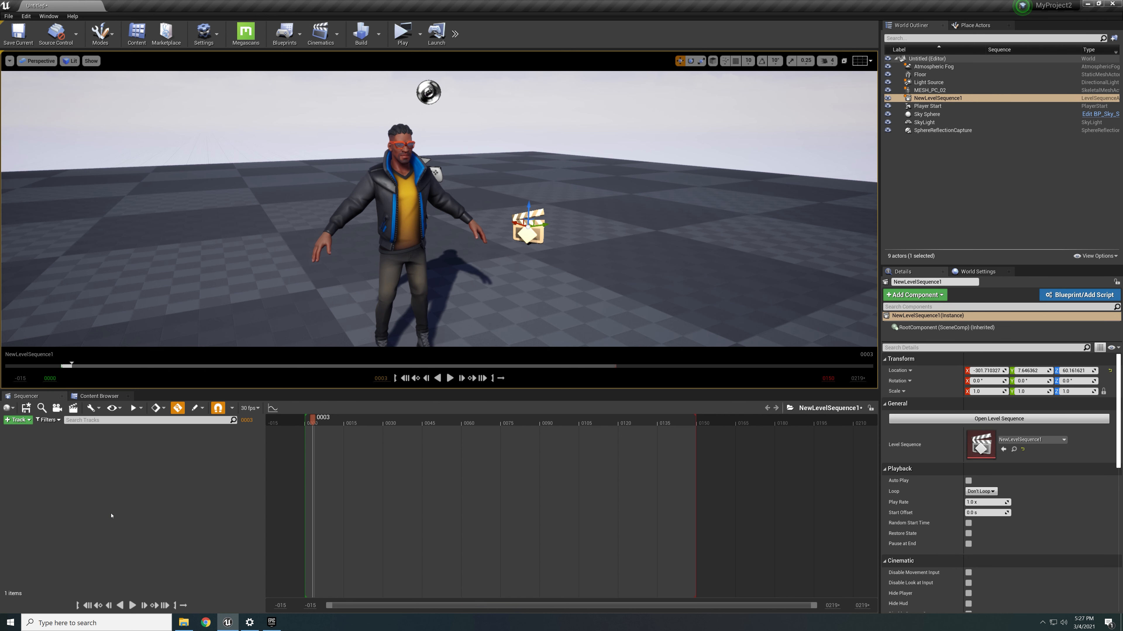
Step: Add the MESH_PC_02 actor to NewLevelSequence1 as a track in the Sequencer
click(911, 181)
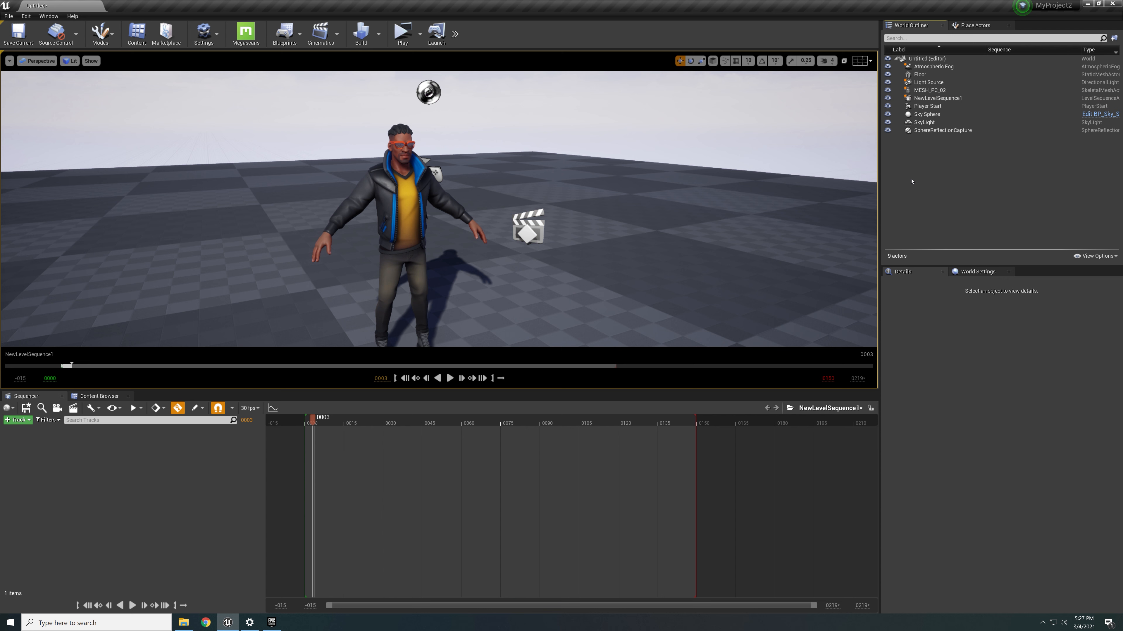
click(930, 90)
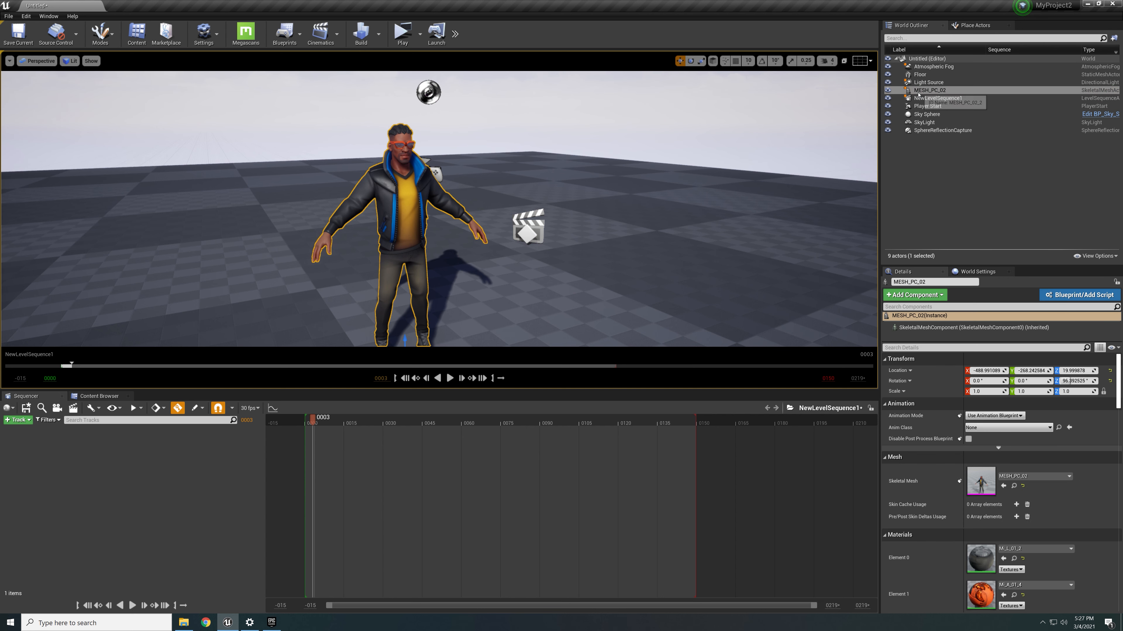
drag(929, 91, 74, 474)
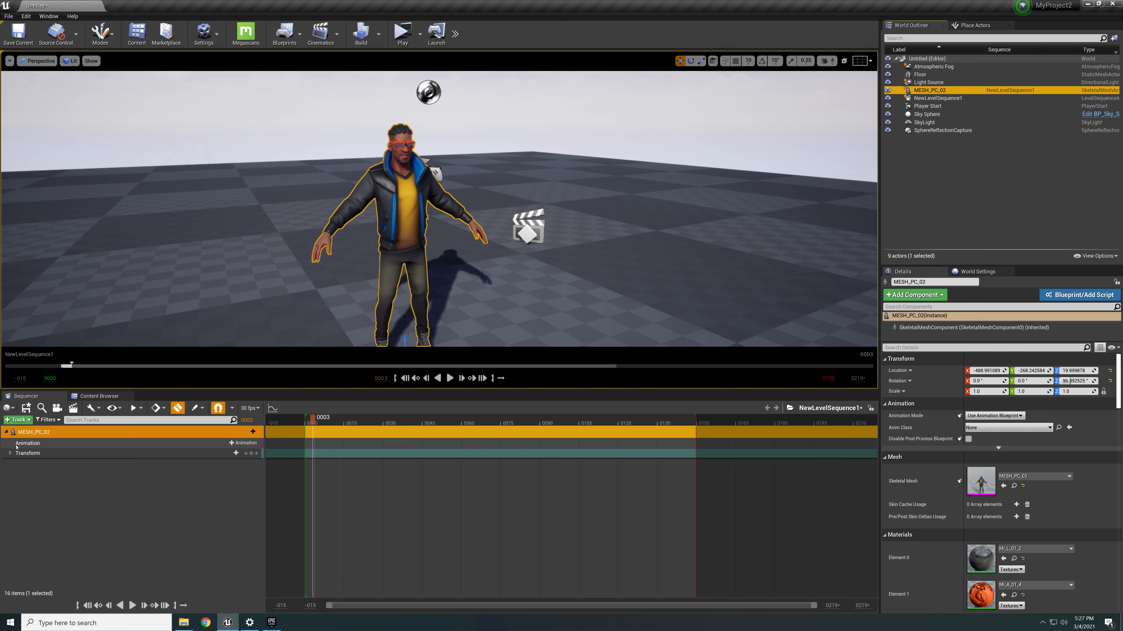
Step: Examine which animation sequences are available for MESH_PC_02's Animation track
click(240, 444)
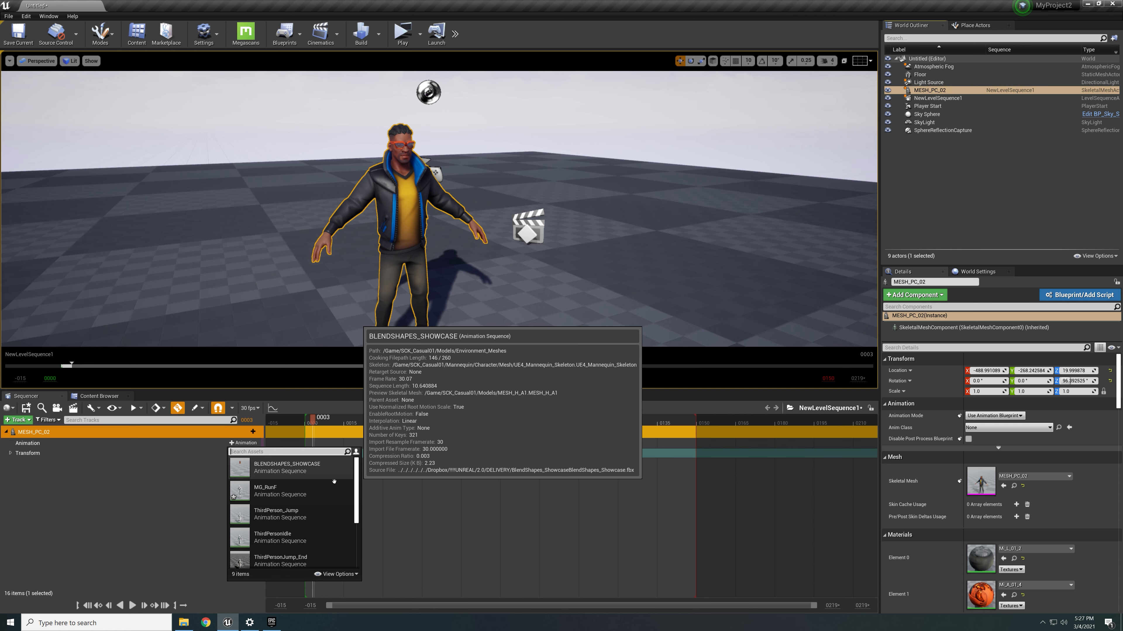
scroll(333, 479, down, 2)
scroll(335, 500, down, 3)
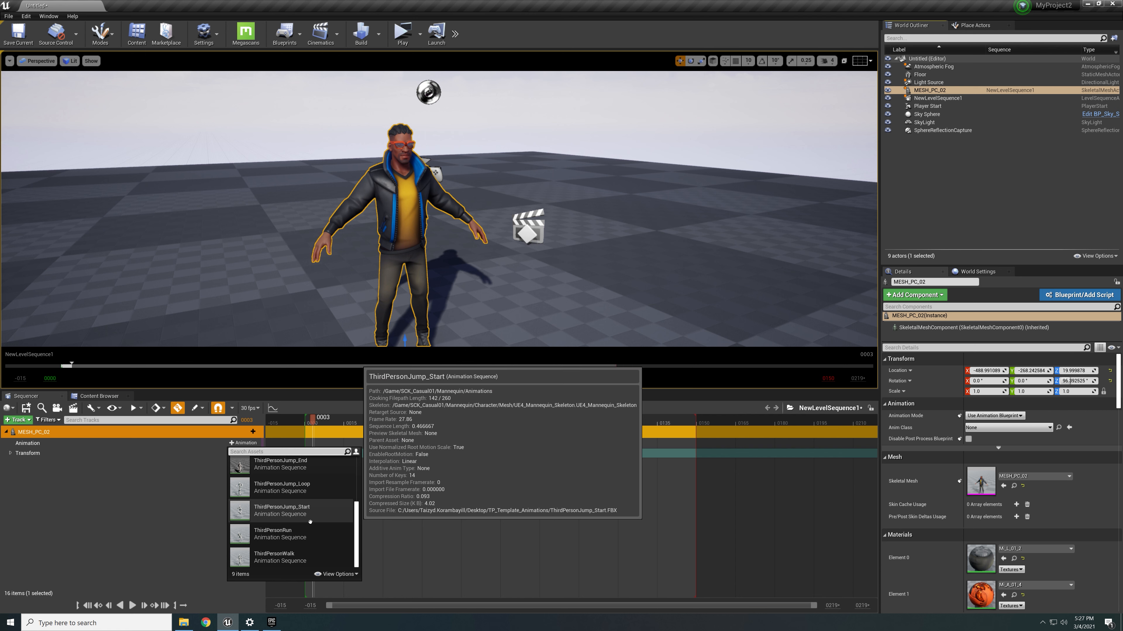
scroll(314, 524, up, 2)
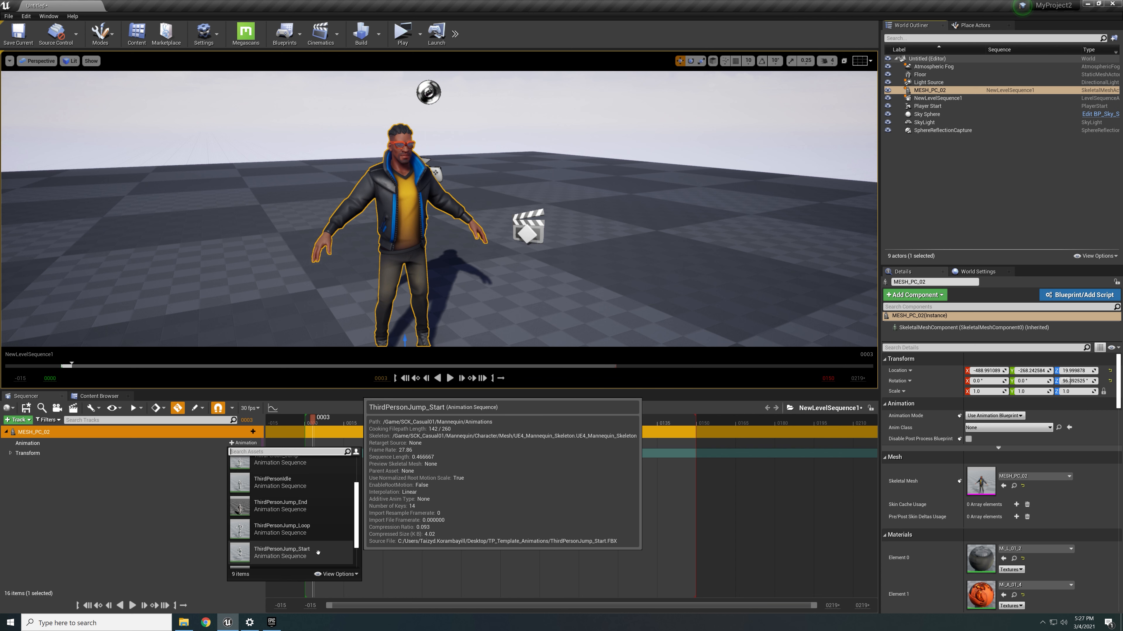
scroll(327, 531, up, 2)
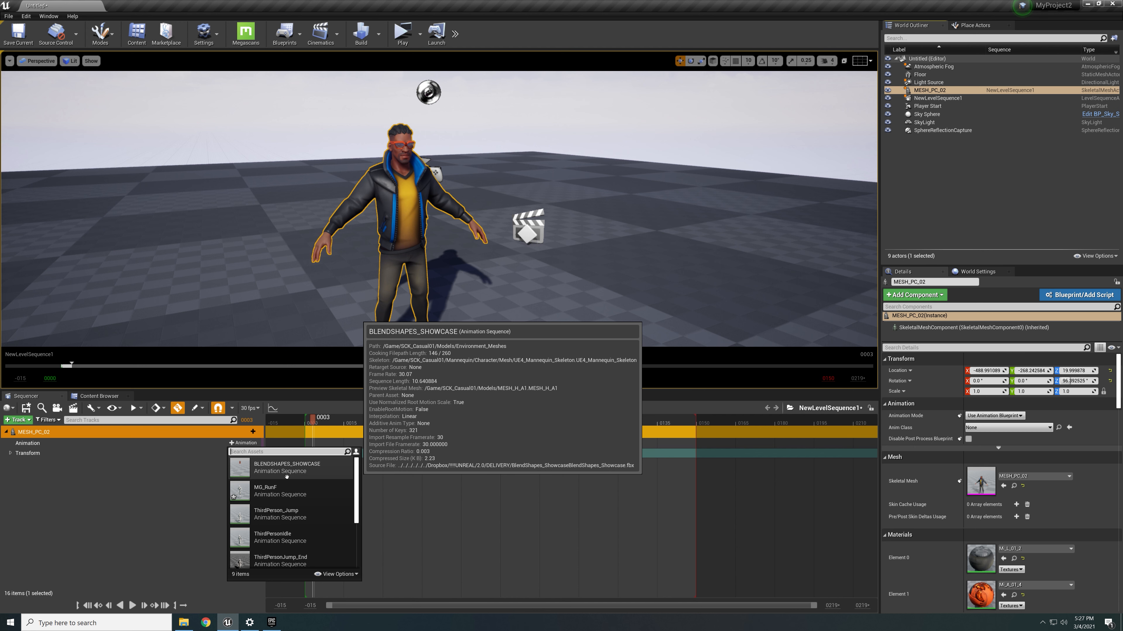
click(186, 508)
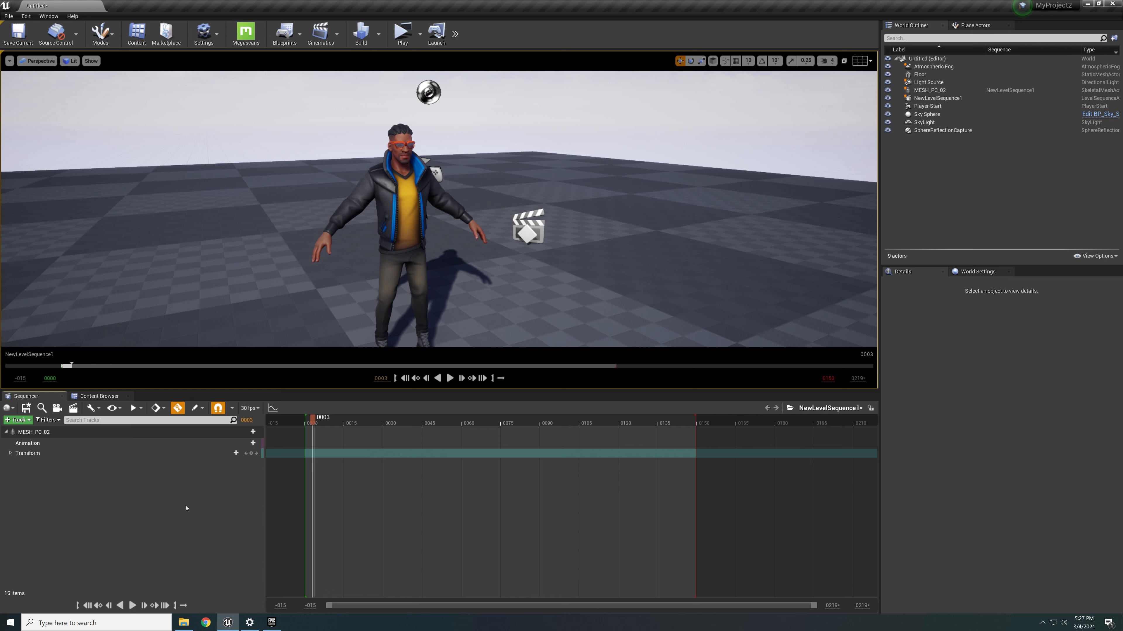
click(238, 444)
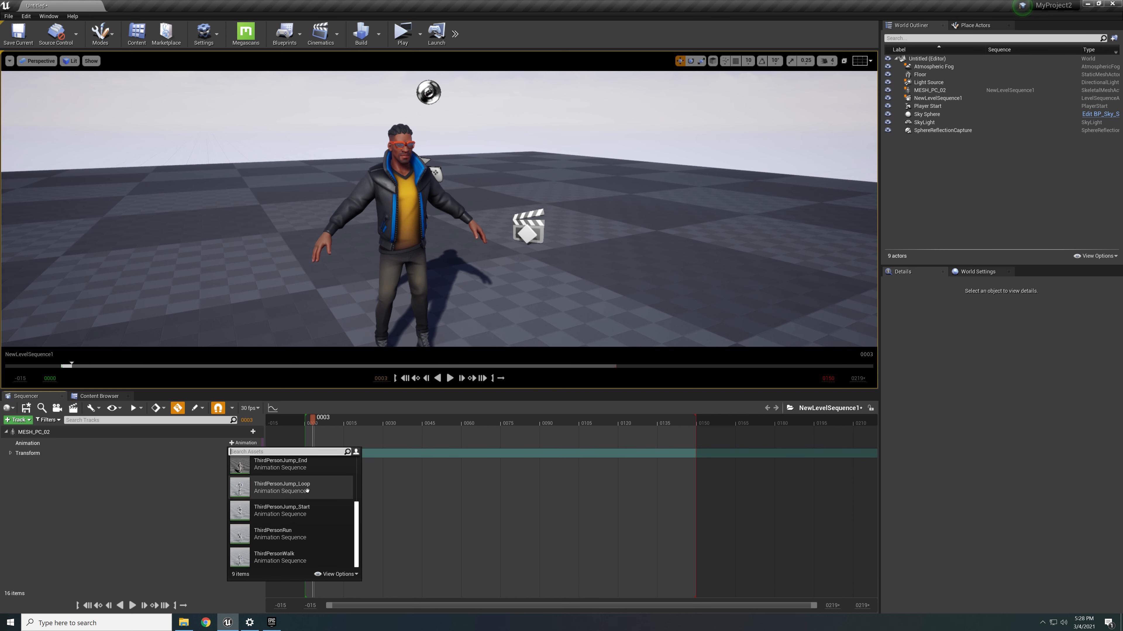
click(162, 495)
Step: Browse the project content to the Common folder inside DynamicCombatSystem's Animations folder
click(91, 398)
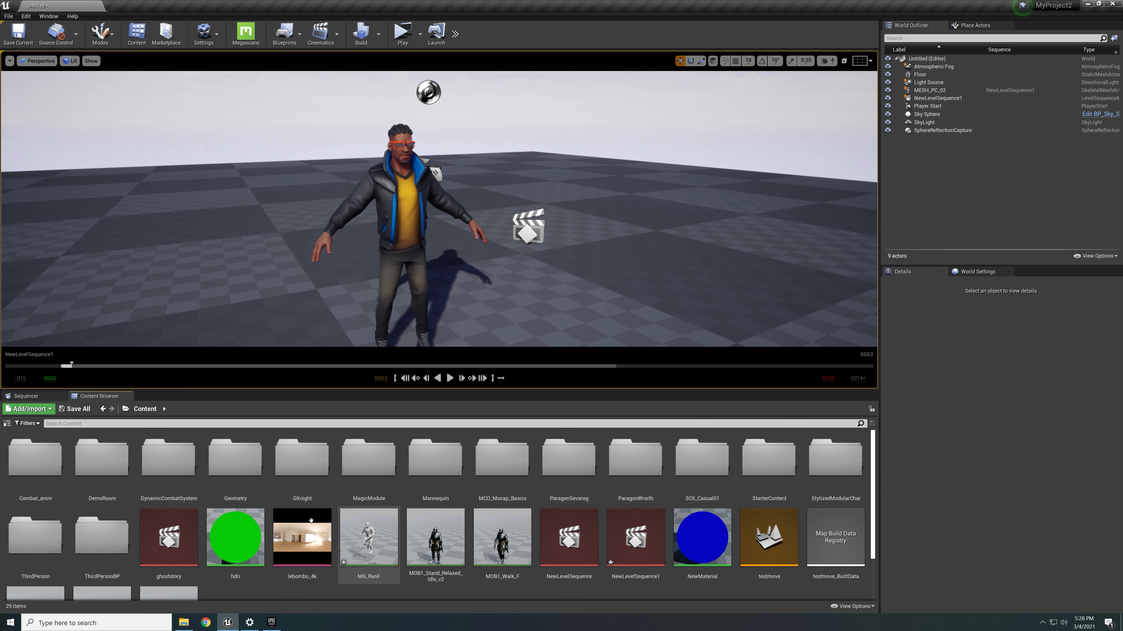
double_click(169, 460)
double_click(33, 460)
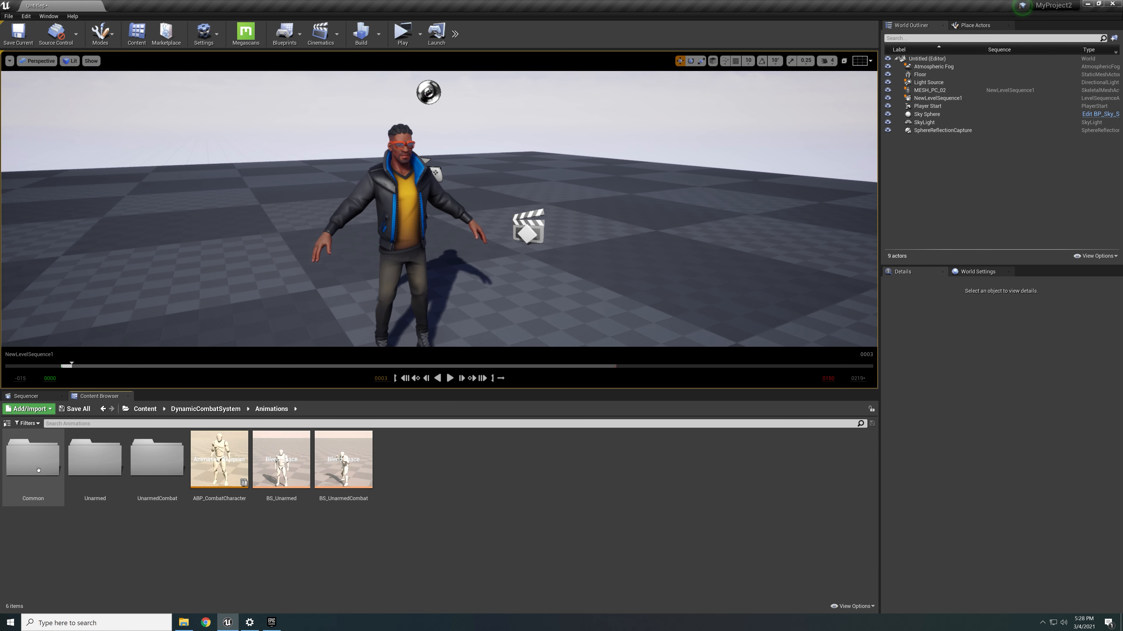
click(91, 471)
double_click(33, 458)
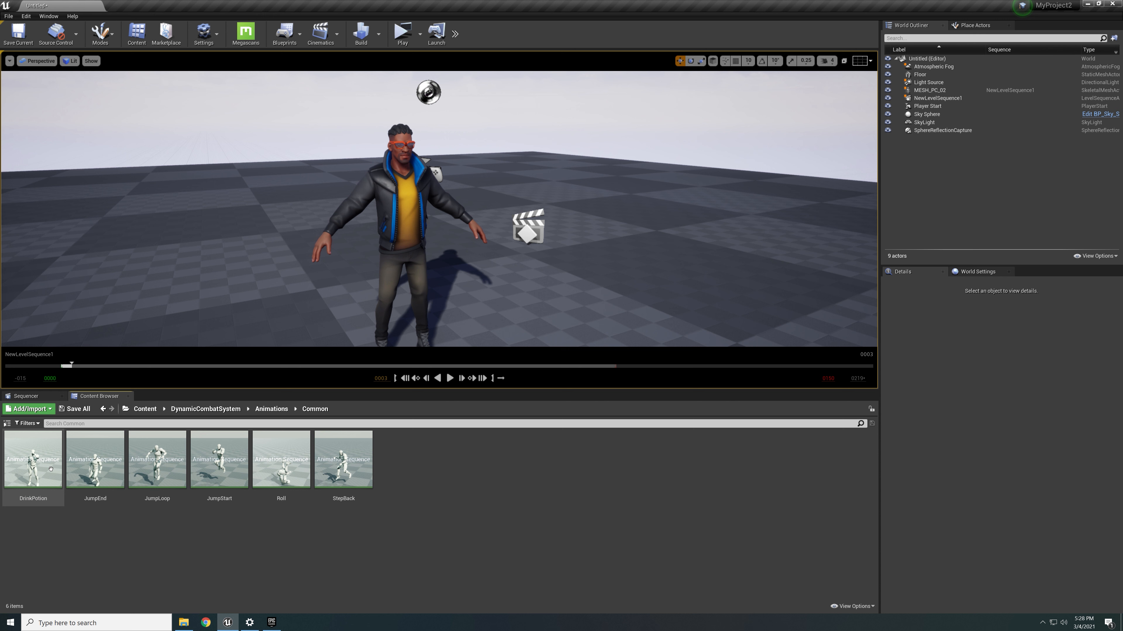
Step: Duplicate and retarget the Roll animation to the UE4_Mannequin_Skeleton of SCK_Casual01, keeping /Game as the destination folder
click(279, 465)
right_click(277, 461)
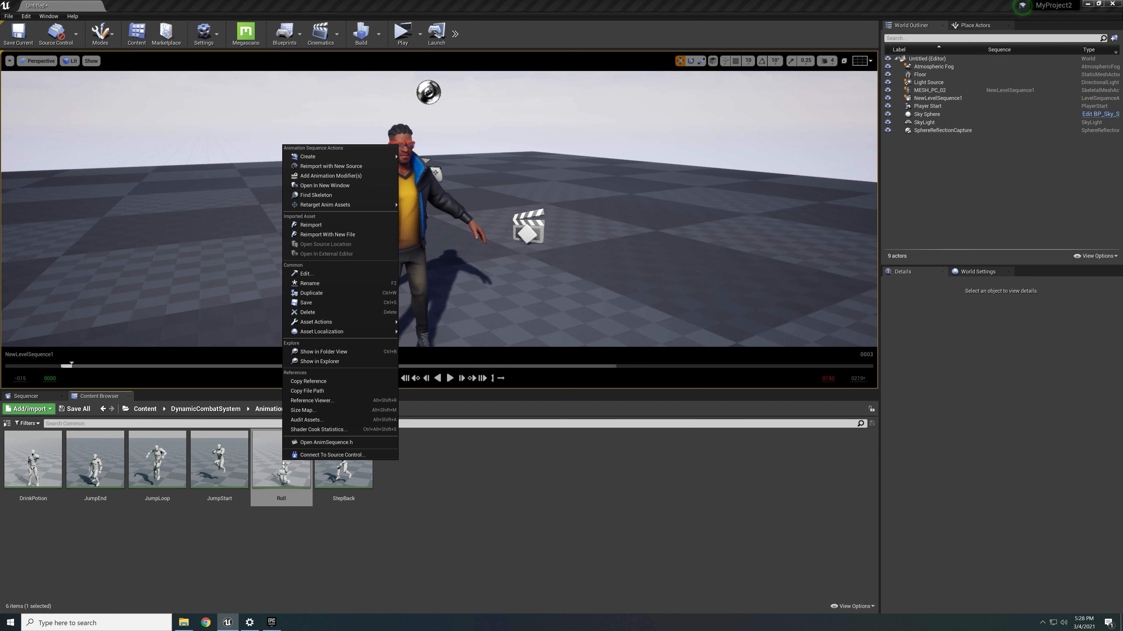
mouse_move(341, 205)
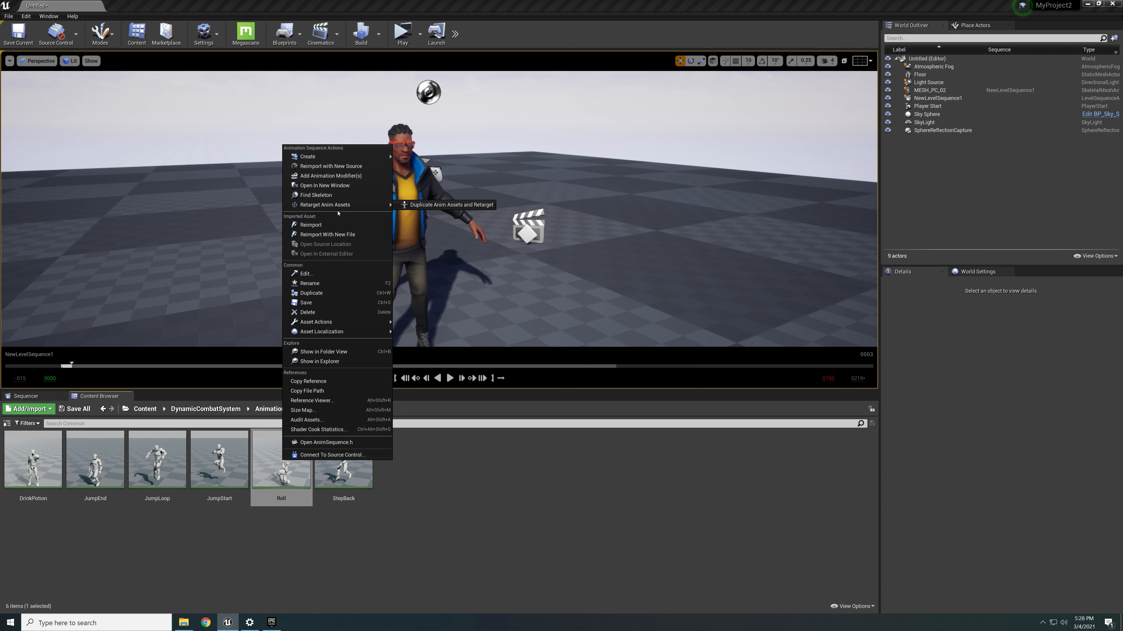
click(414, 209)
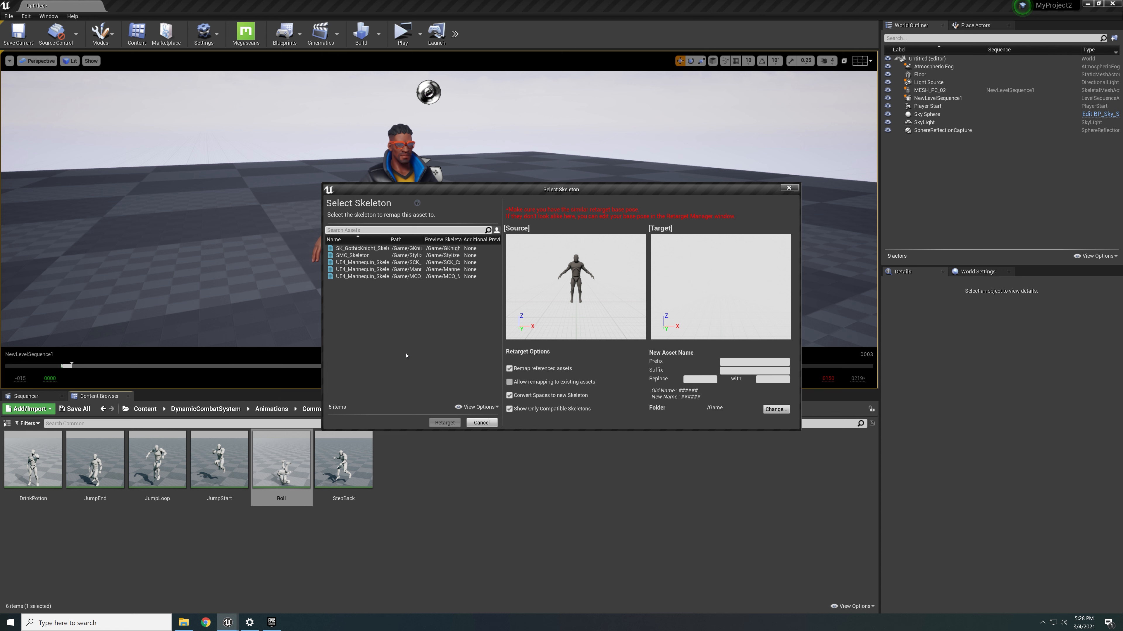
click(414, 267)
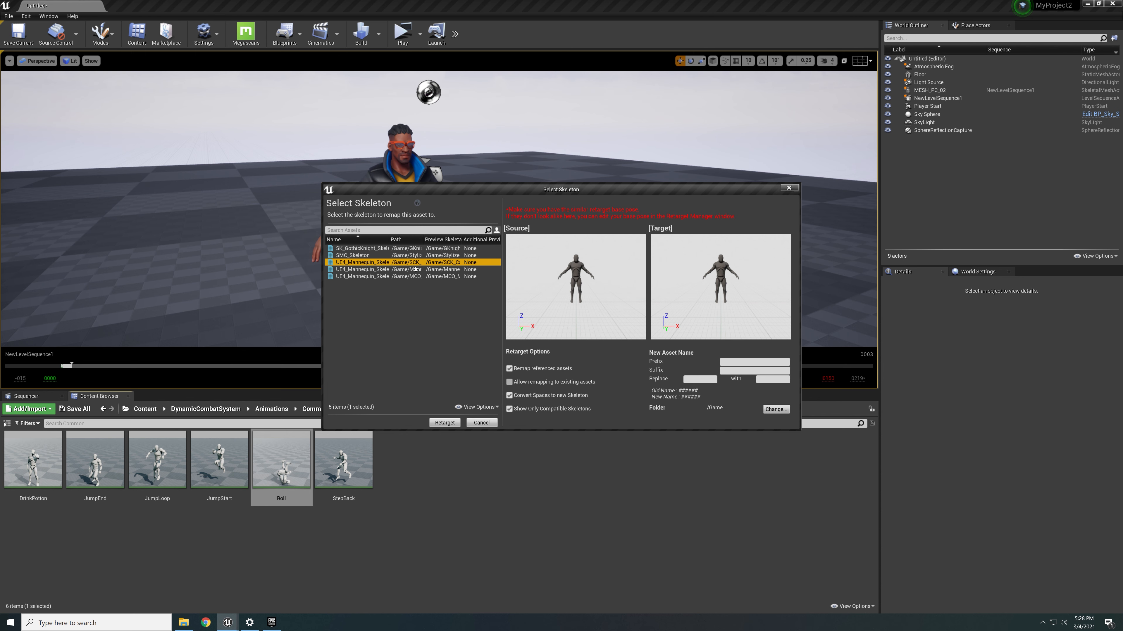
click(367, 249)
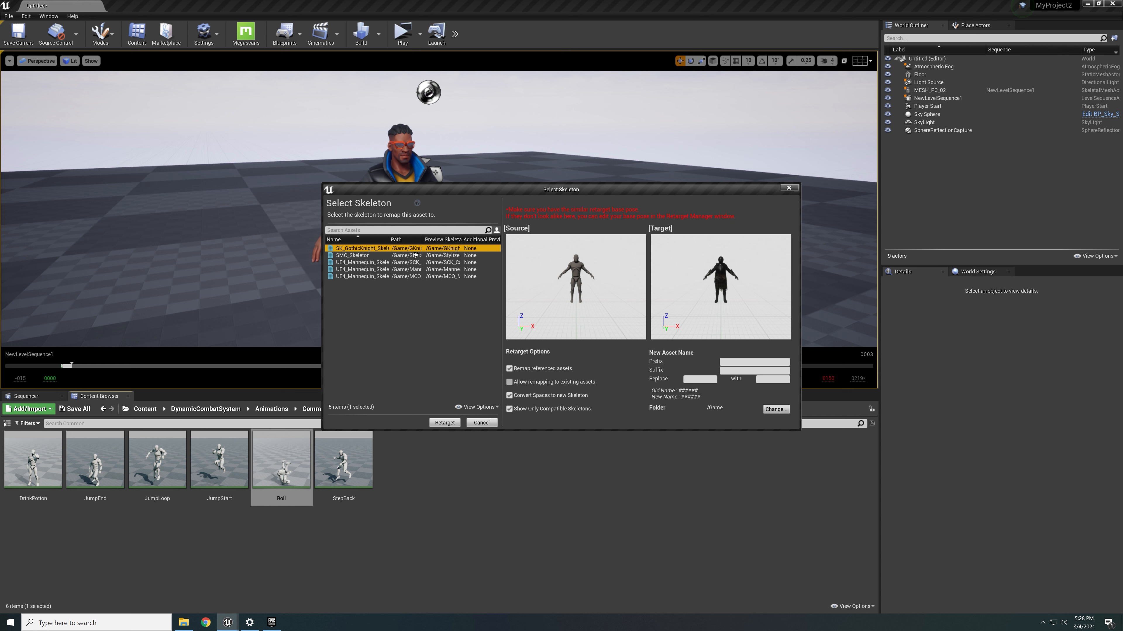
click(430, 264)
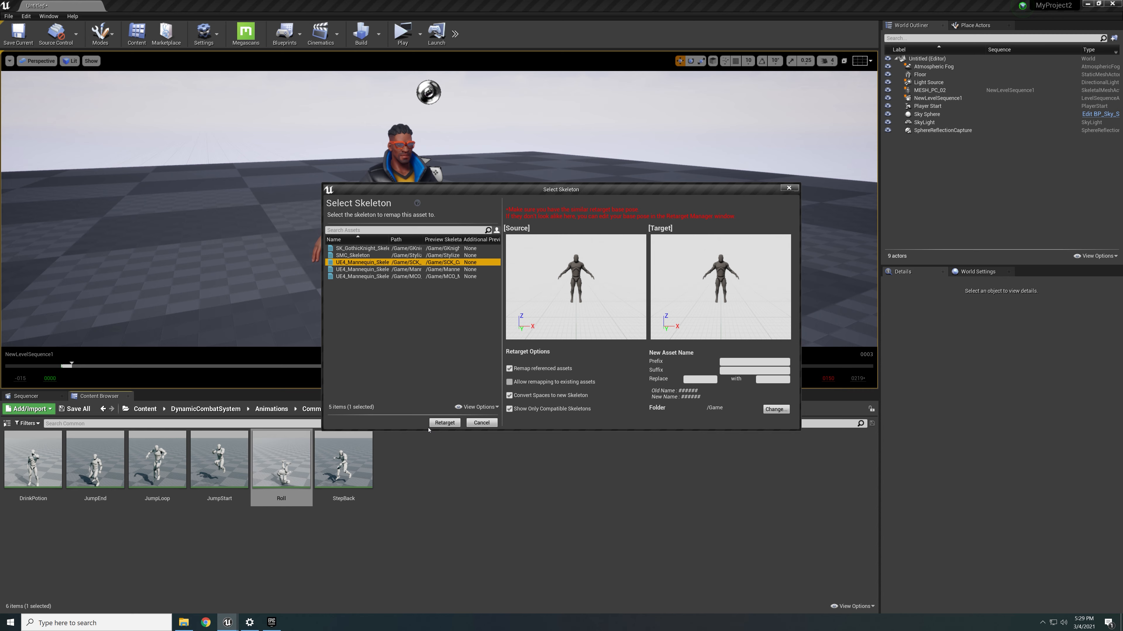
click(442, 424)
scroll(426, 499, down, 1)
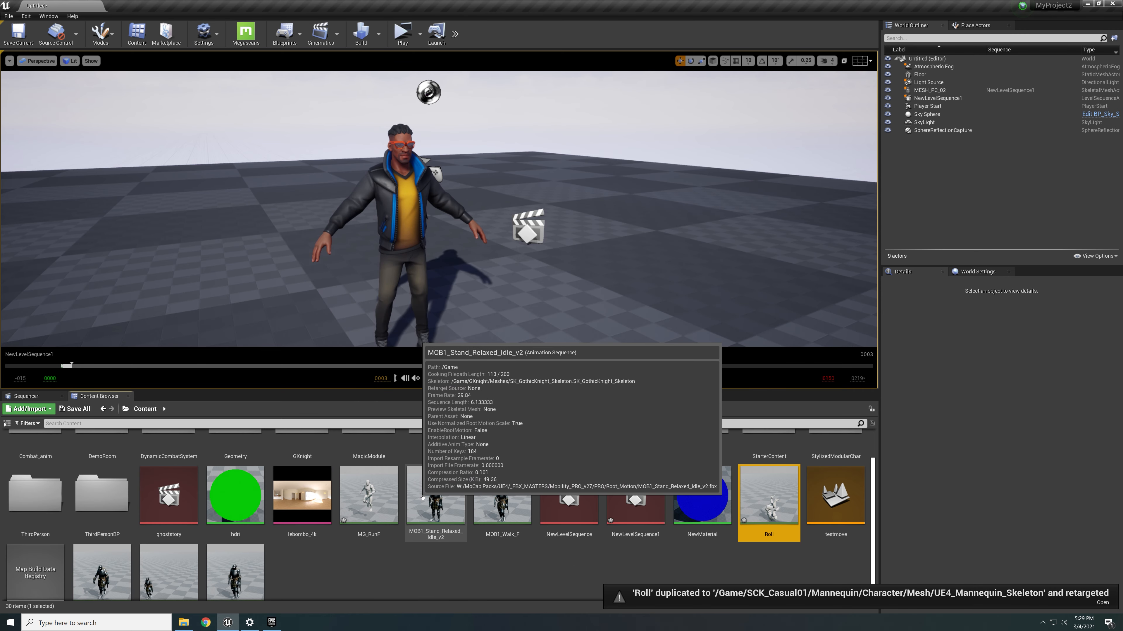
scroll(431, 497, up, 1)
right_click(395, 516)
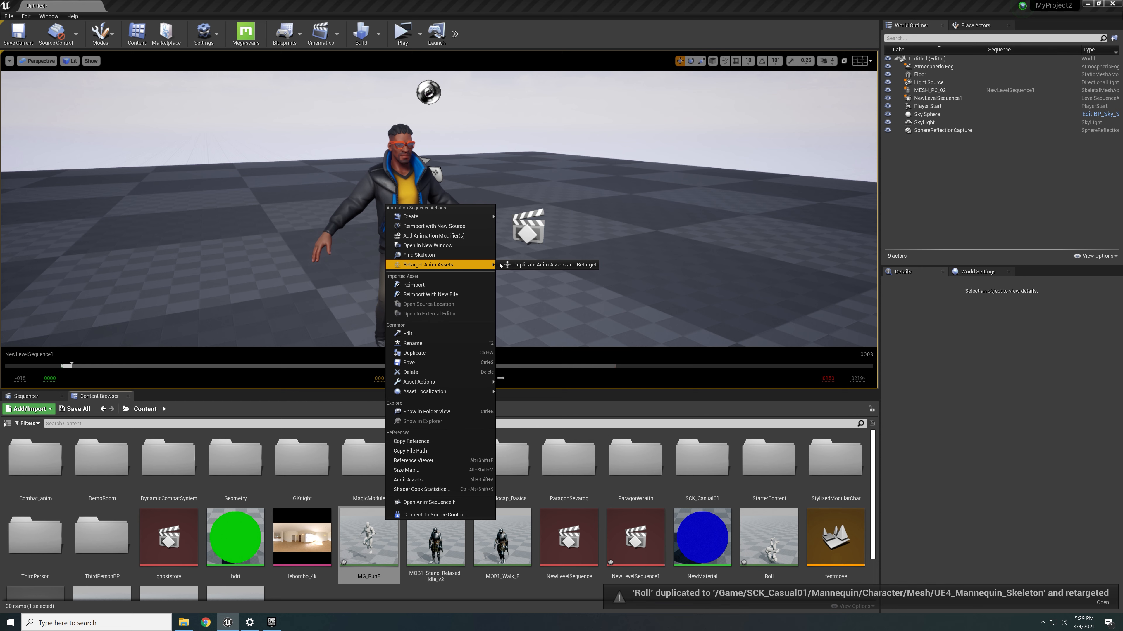
click(530, 265)
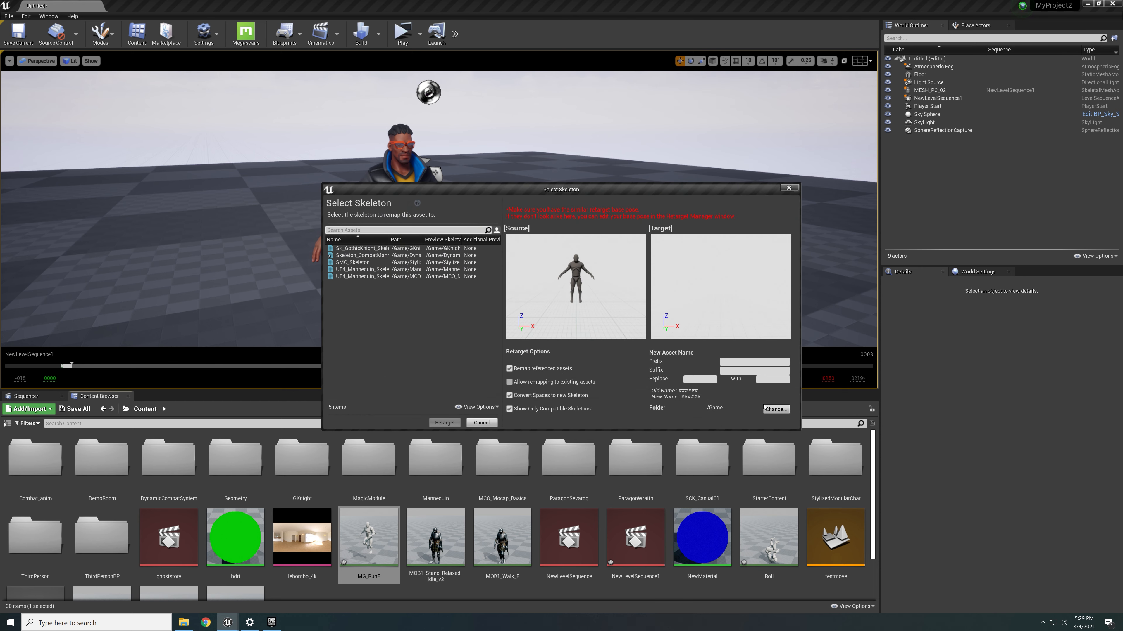
click(765, 409)
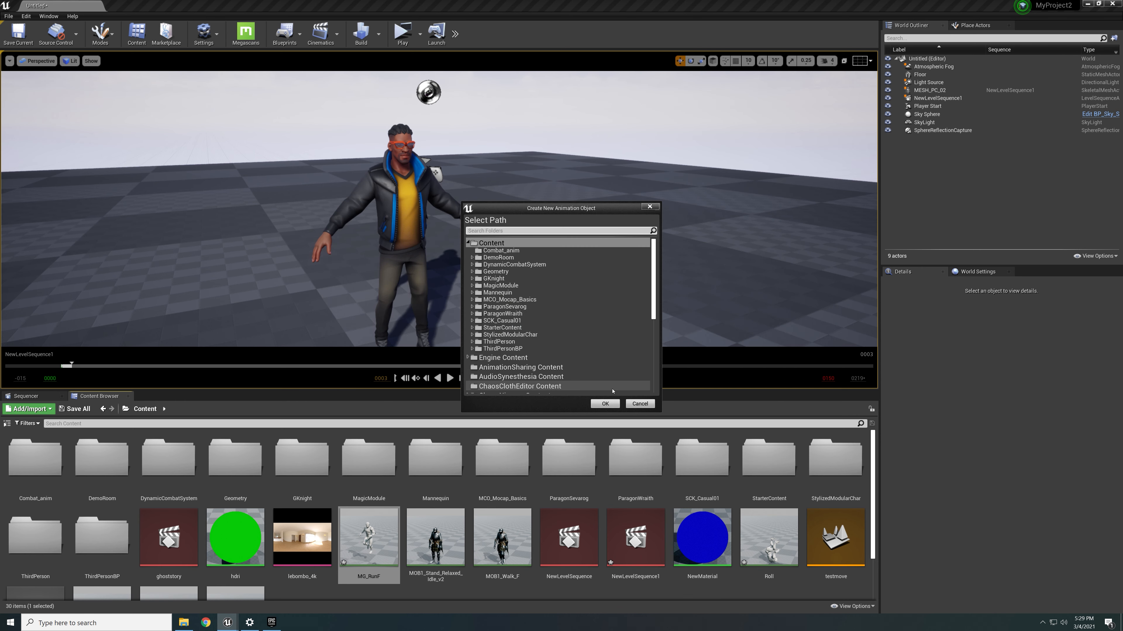
click(612, 405)
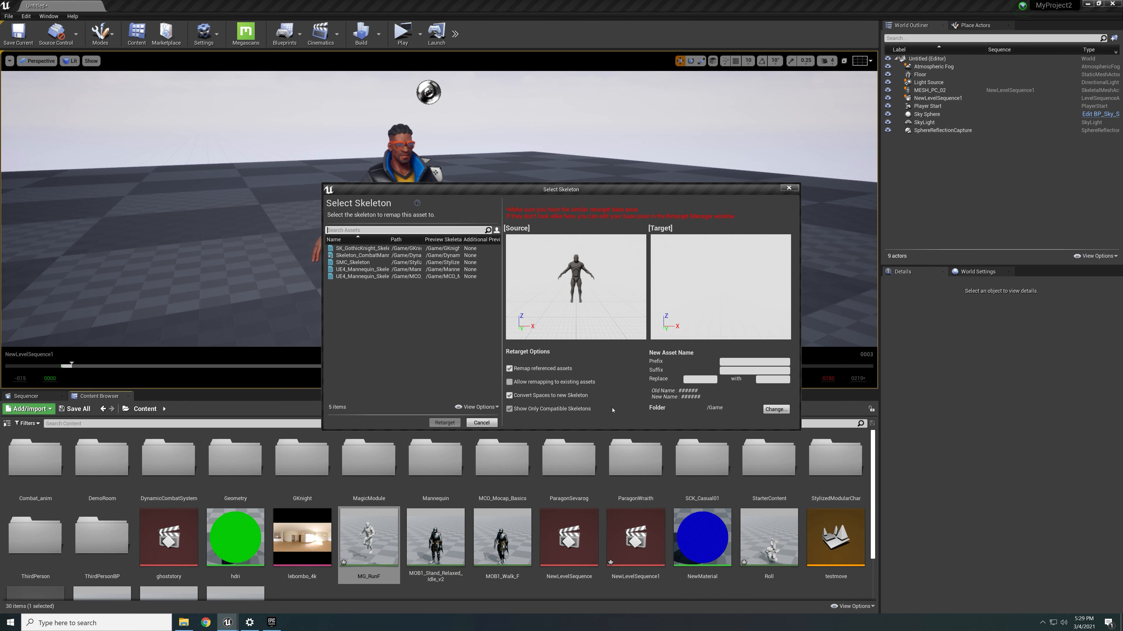
click(787, 189)
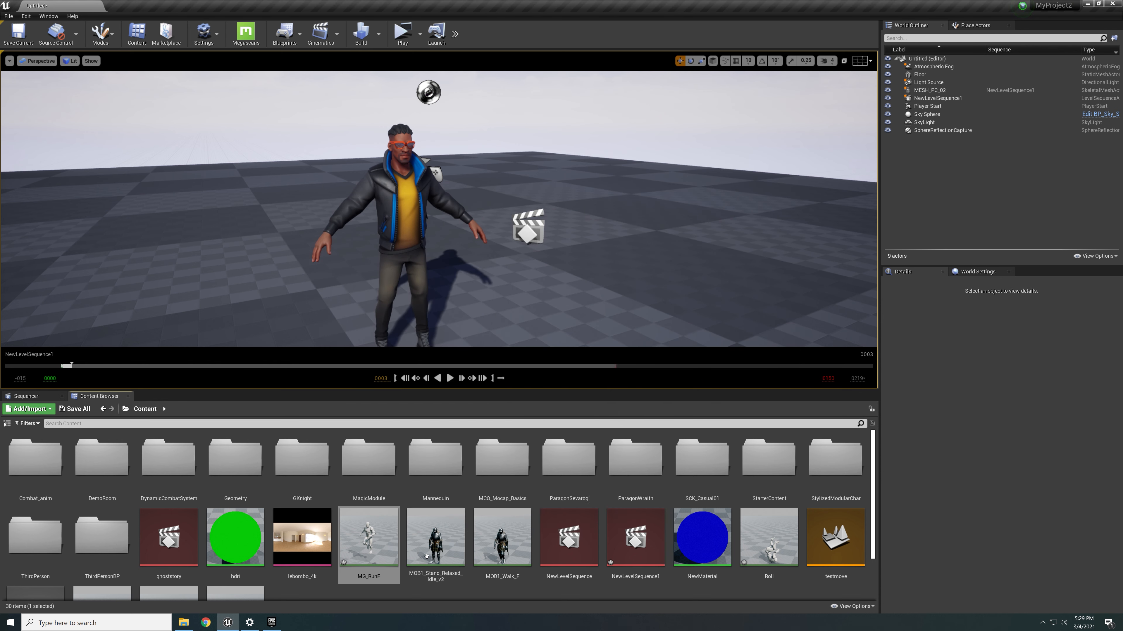
Step: Add the retargeted Roll animation to MESH_PC_02's Animation track at frame 3 and delete the duplicate Roll section
scroll(426, 557, down, 1)
click(621, 566)
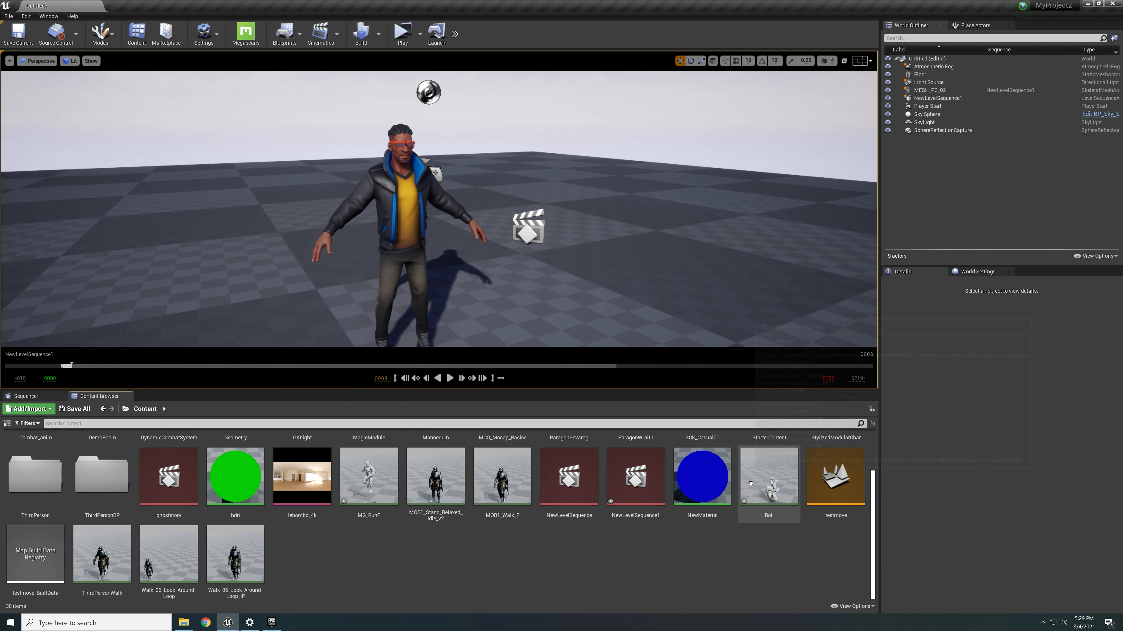
click(48, 396)
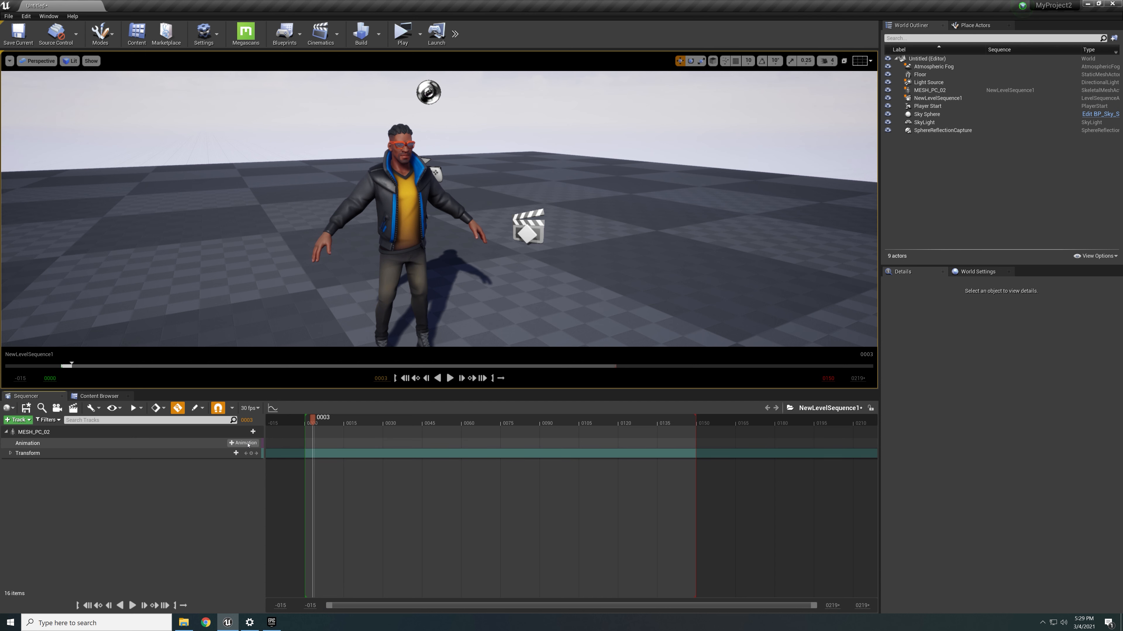
click(241, 443)
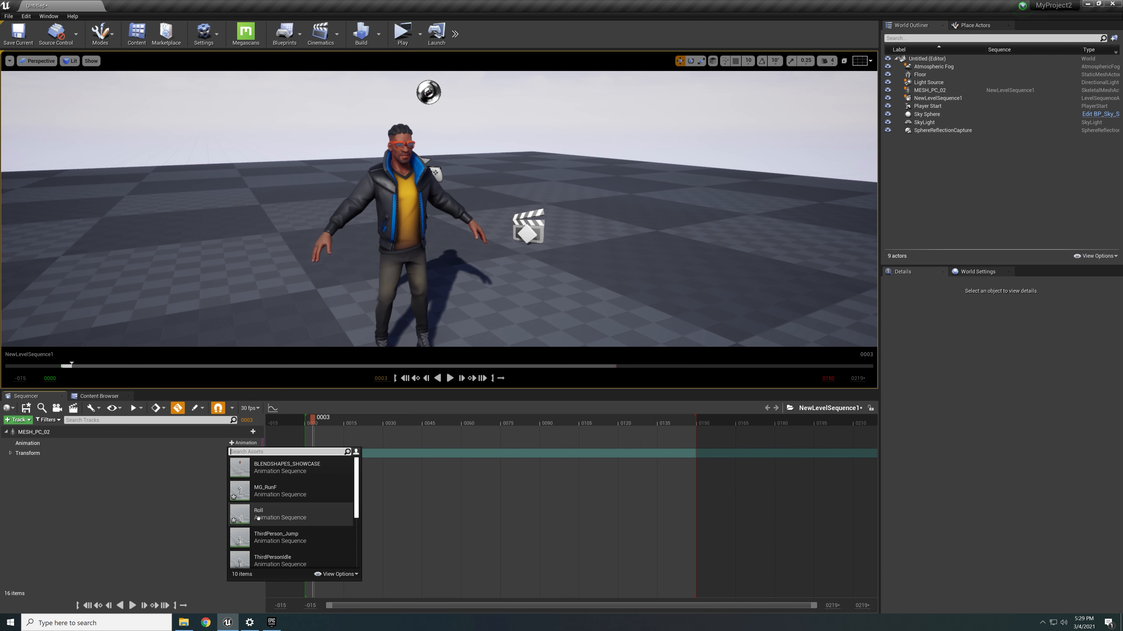
drag(264, 518, 338, 449)
click(343, 458)
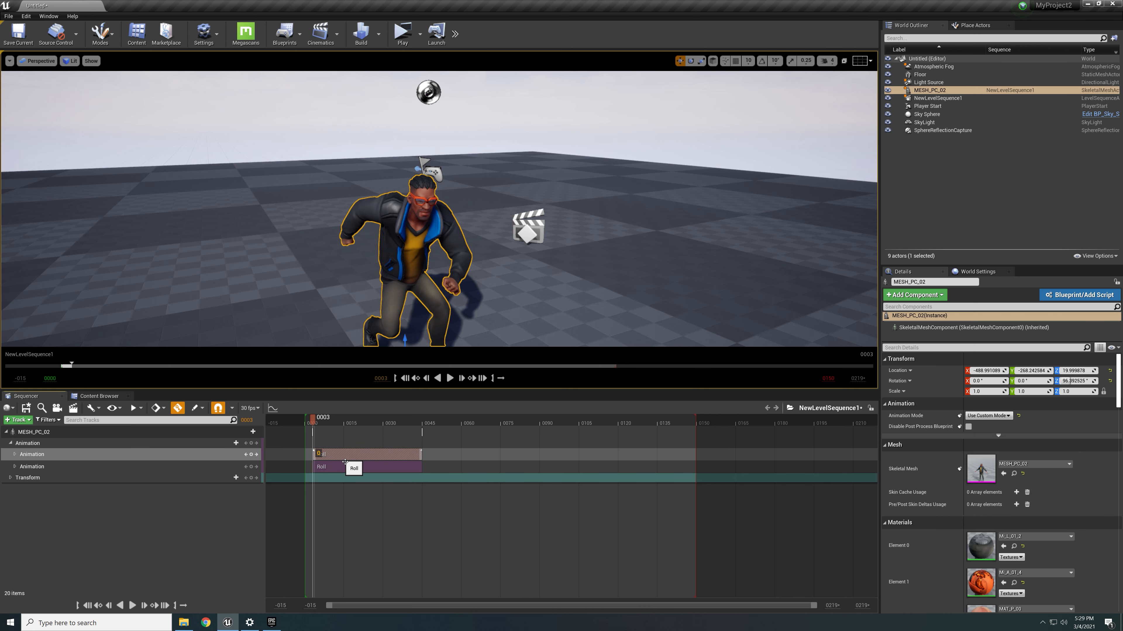
key(Delete)
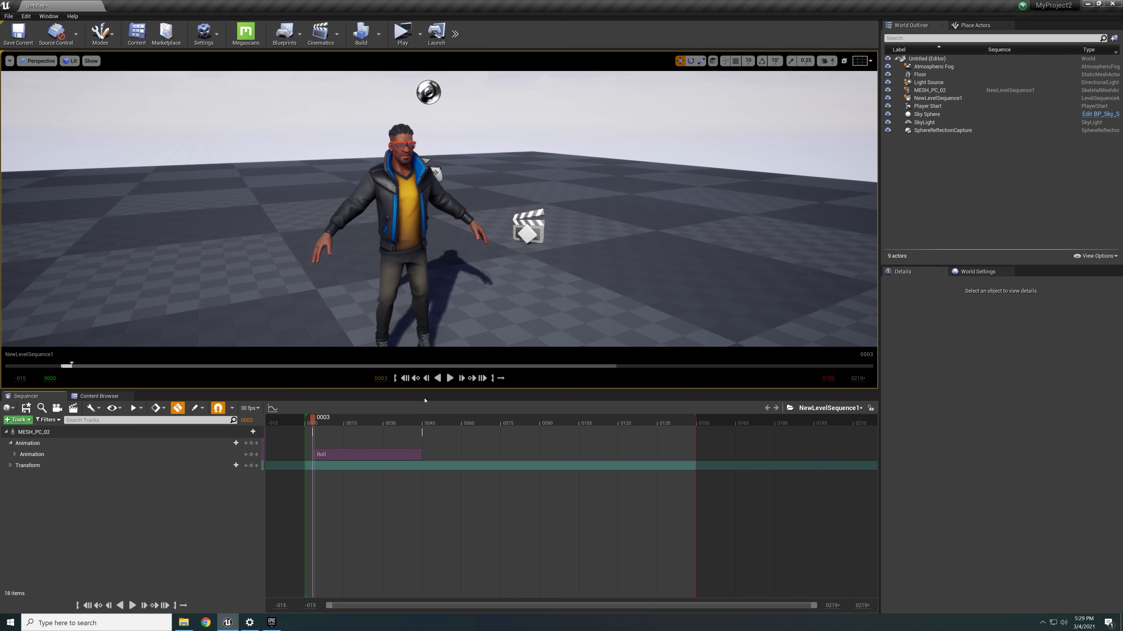
Step: Play the sequence to preview the Roll animation from farther away, stop it and return the playhead to frame 5
click(449, 379)
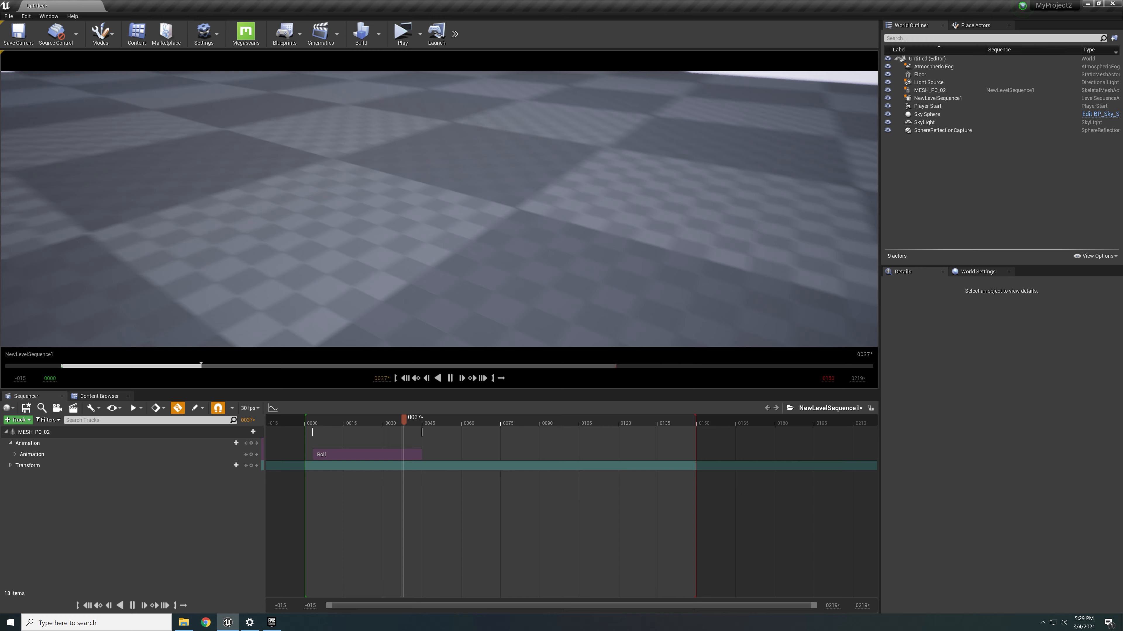
scroll(439, 209, down, 8)
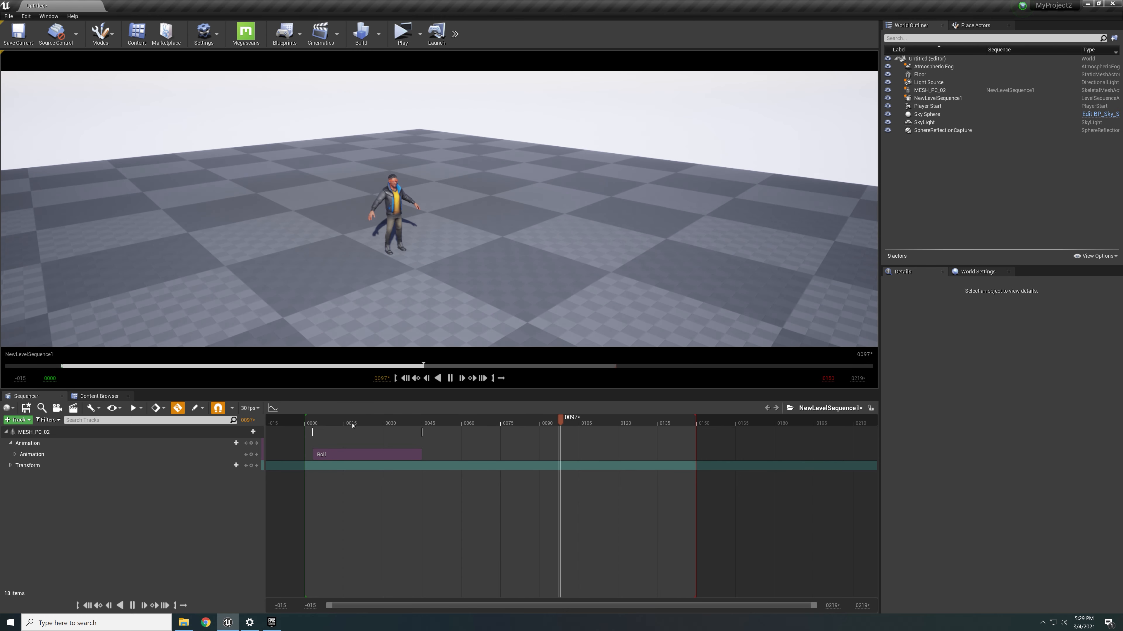
key(space)
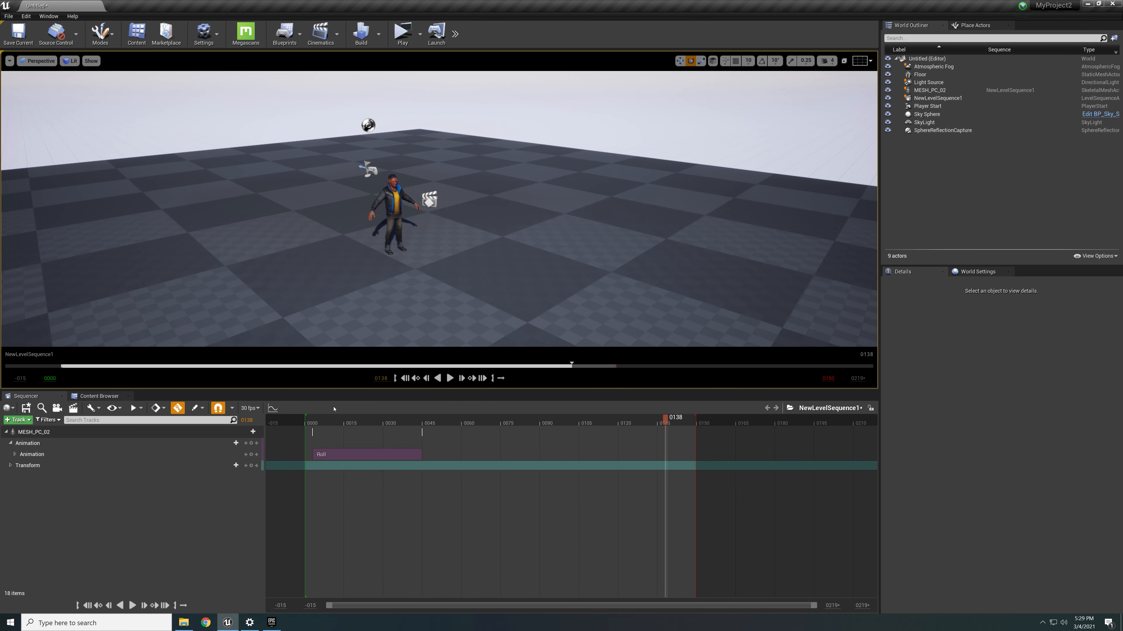
click(320, 419)
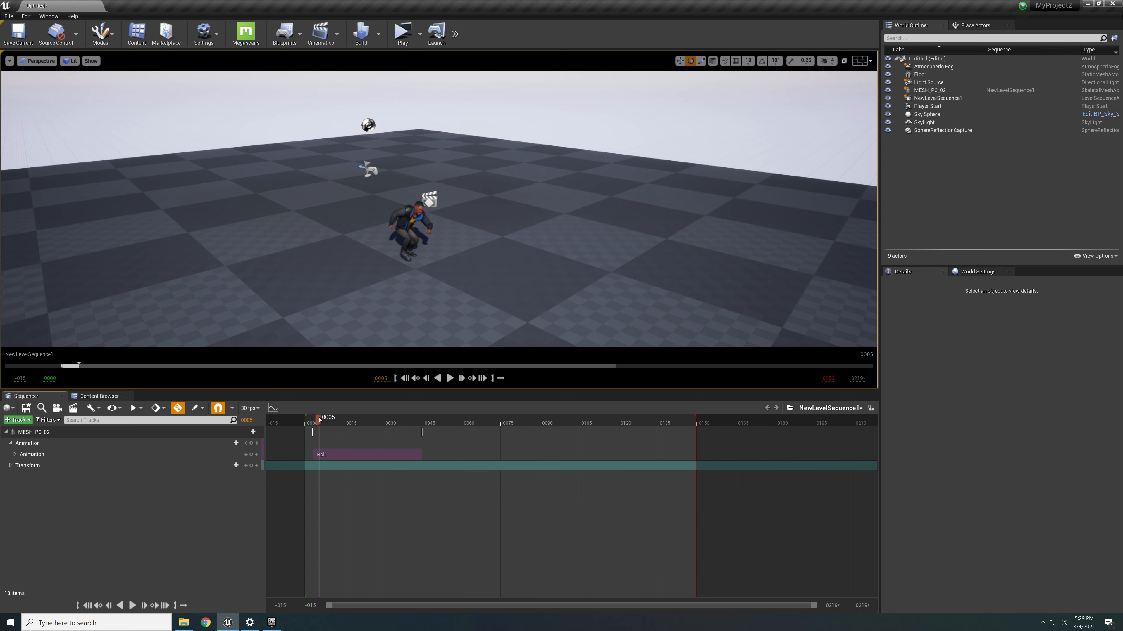
Step: Play the Roll animation through to its end, view the character from a lower angle and return the playhead to frame 3
key(space)
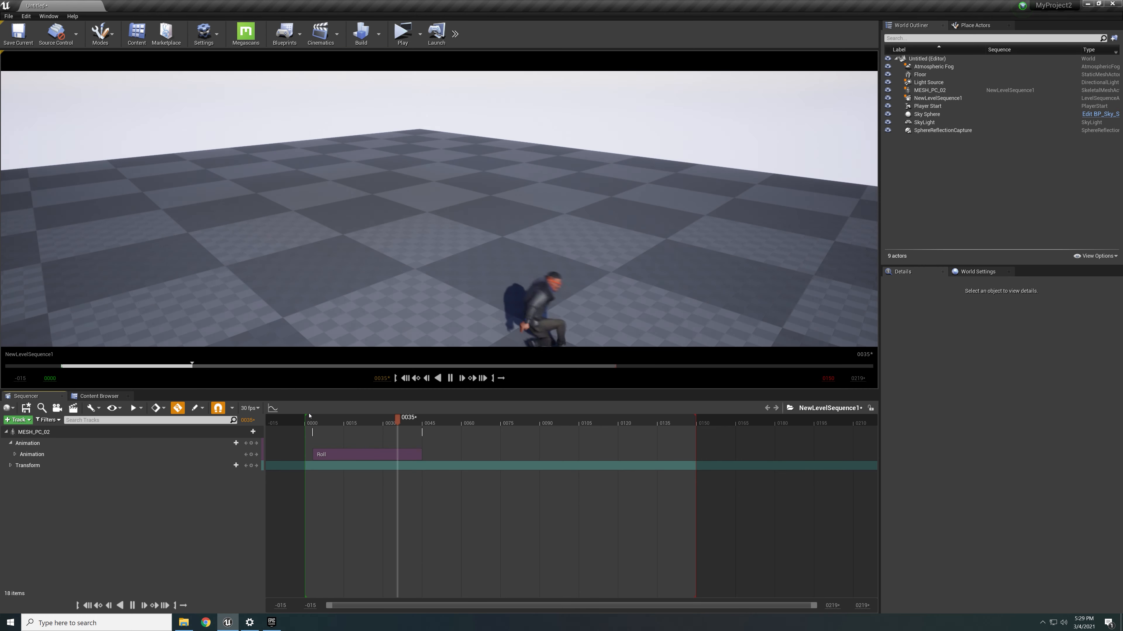
key(space)
right_drag(482, 283, 513, 296)
mouse_move(413, 224)
right_down()
mouse_move(415, 261)
mouse_move(353, 221)
mouse_move(327, 226)
mouse_move(353, 265)
mouse_move(398, 212)
mouse_move(413, 223)
right_up()
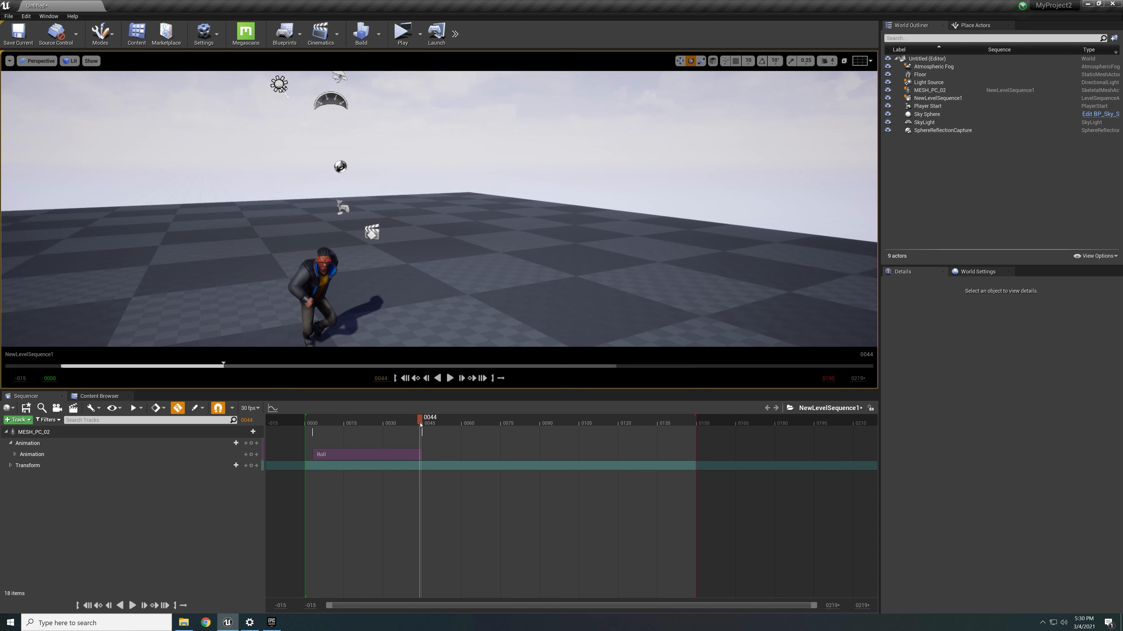
drag(420, 418, 314, 418)
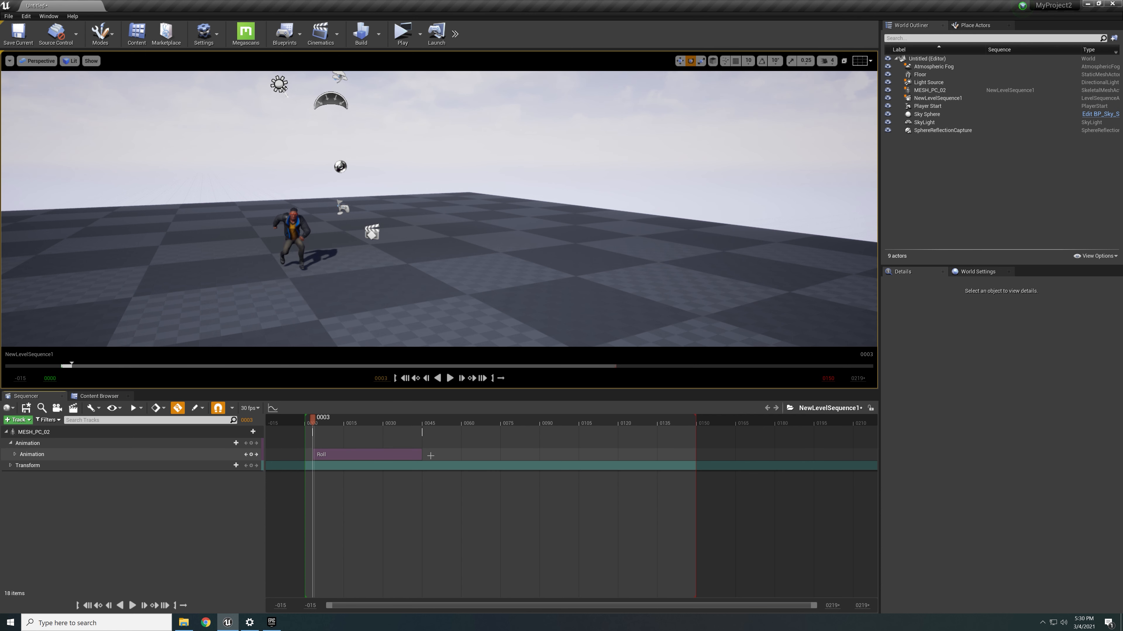
Step: Extend the Roll section to the end of the sequence, play it and scrub back to frame 21
drag(426, 454, 696, 449)
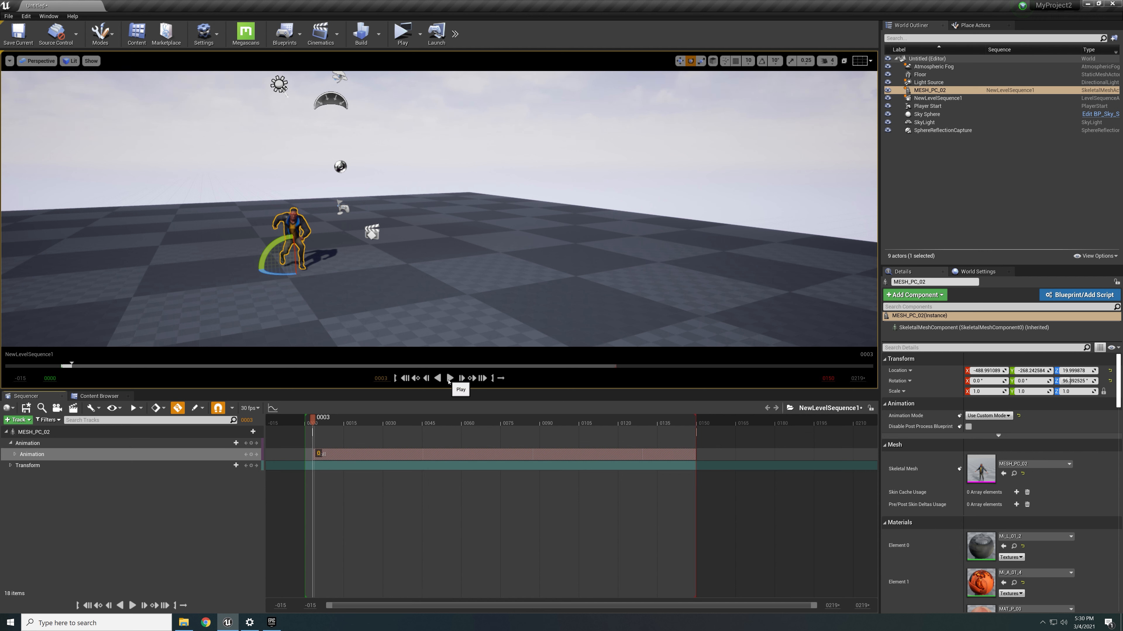
click(449, 378)
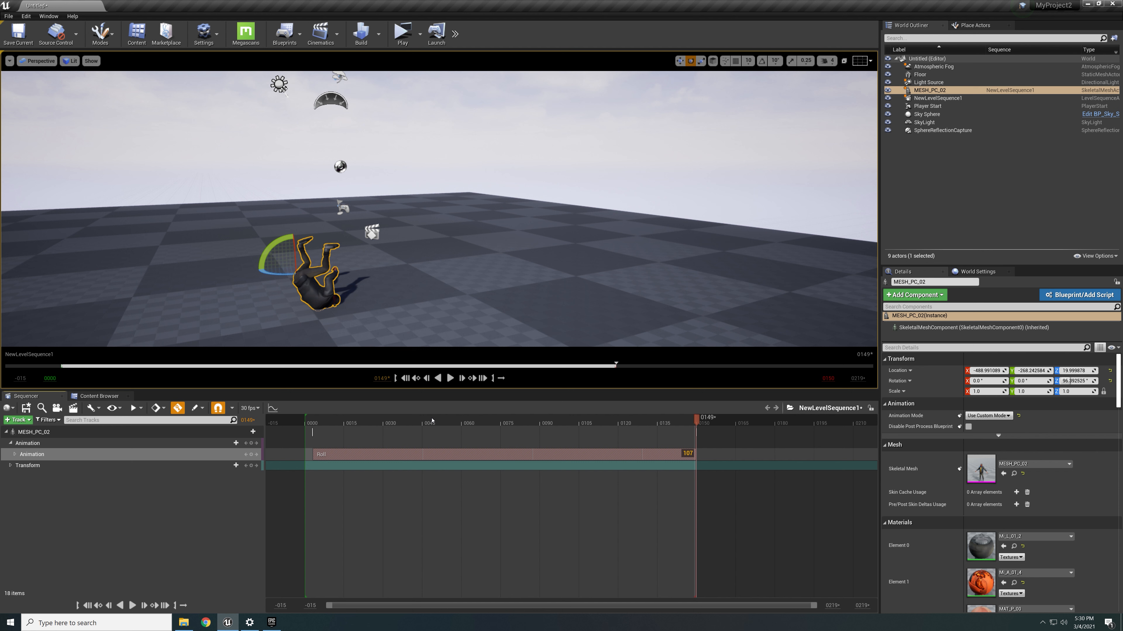
drag(432, 421, 360, 421)
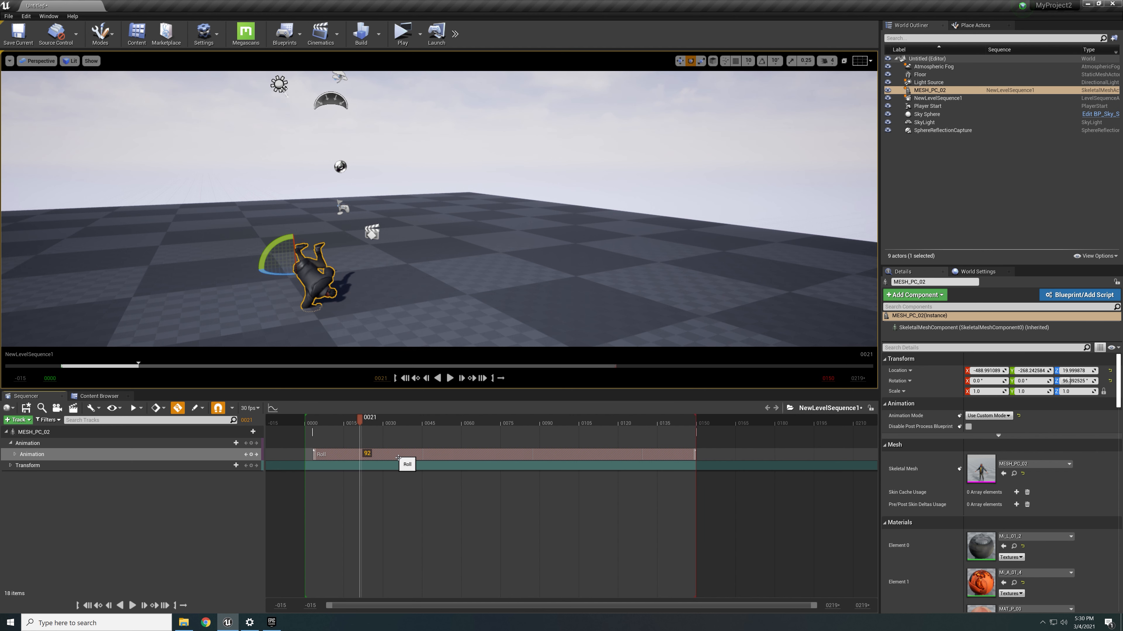
Step: Delete the Roll section and add the MG_RunF animation to MESH_PC_02's Animation track at frame 21
click(398, 456)
key(Delete)
click(243, 443)
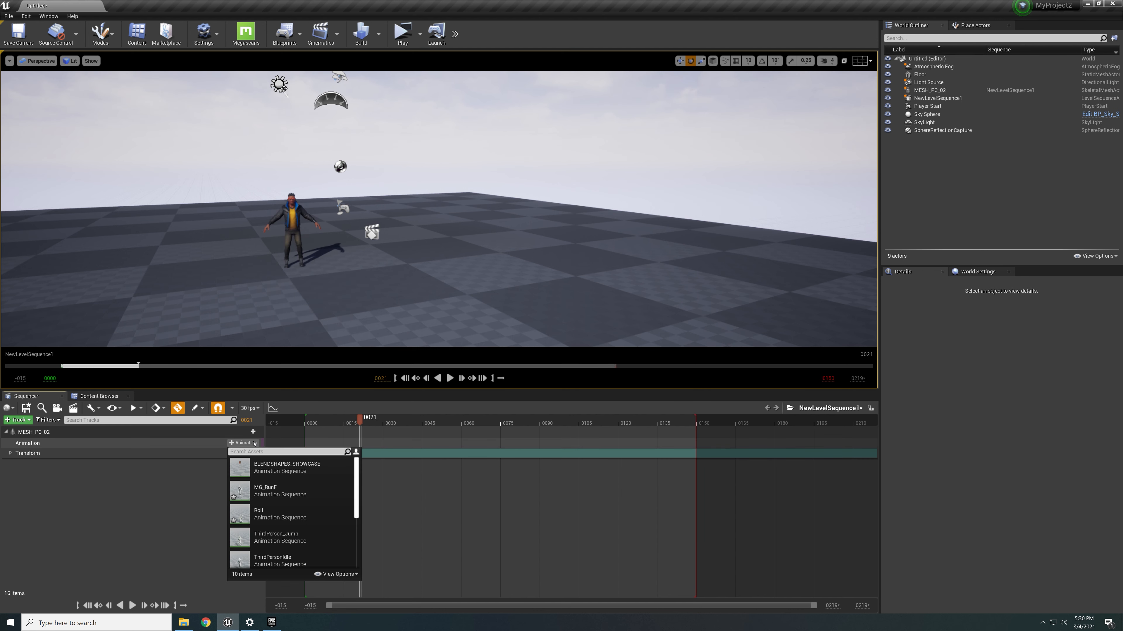
click(290, 490)
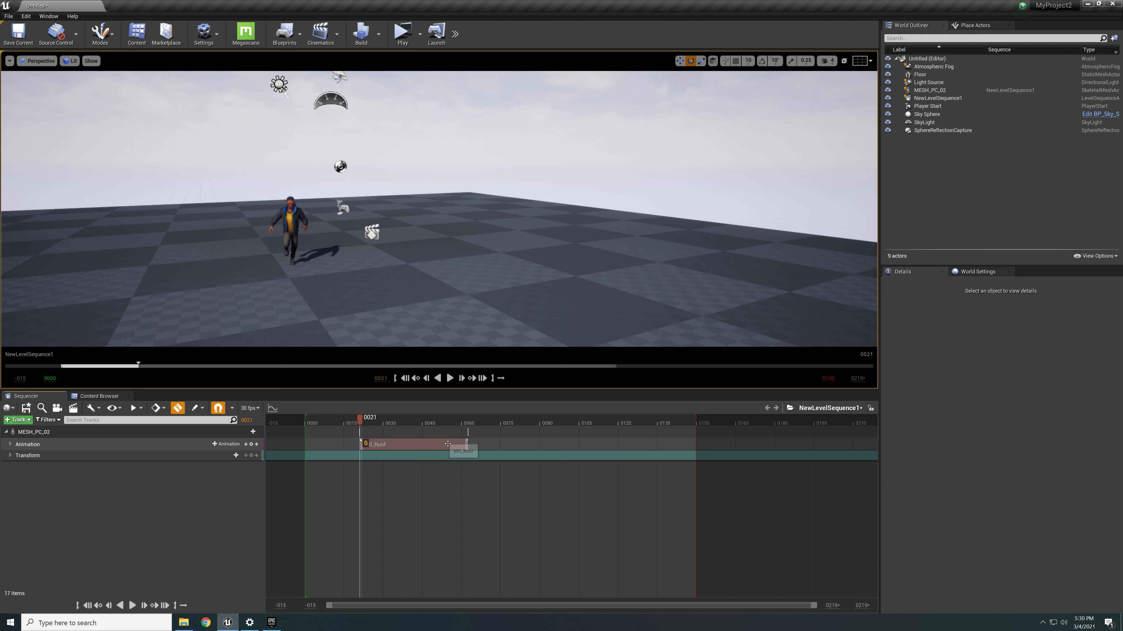
Step: Stretch the MG_RunF section from frame 0 to the end of the sequence and play it
drag(447, 444, 696, 446)
drag(361, 418, 310, 421)
click(450, 378)
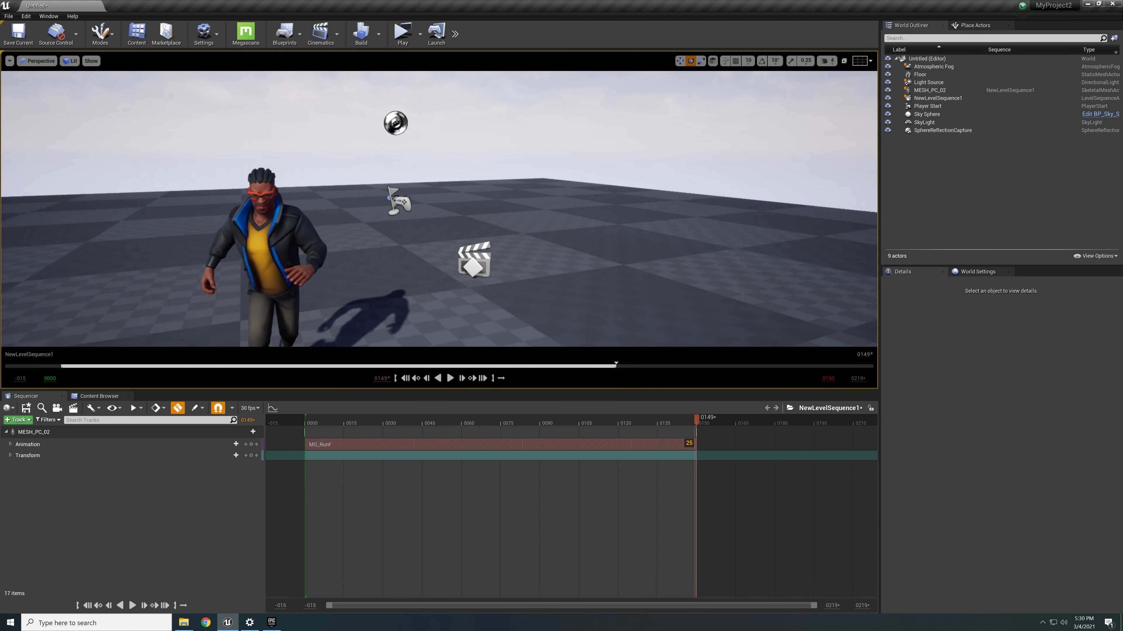
Step: Replay the MG_RunF animation from frame 0 and examine the running character up close from several angles
click(317, 424)
key(Up)
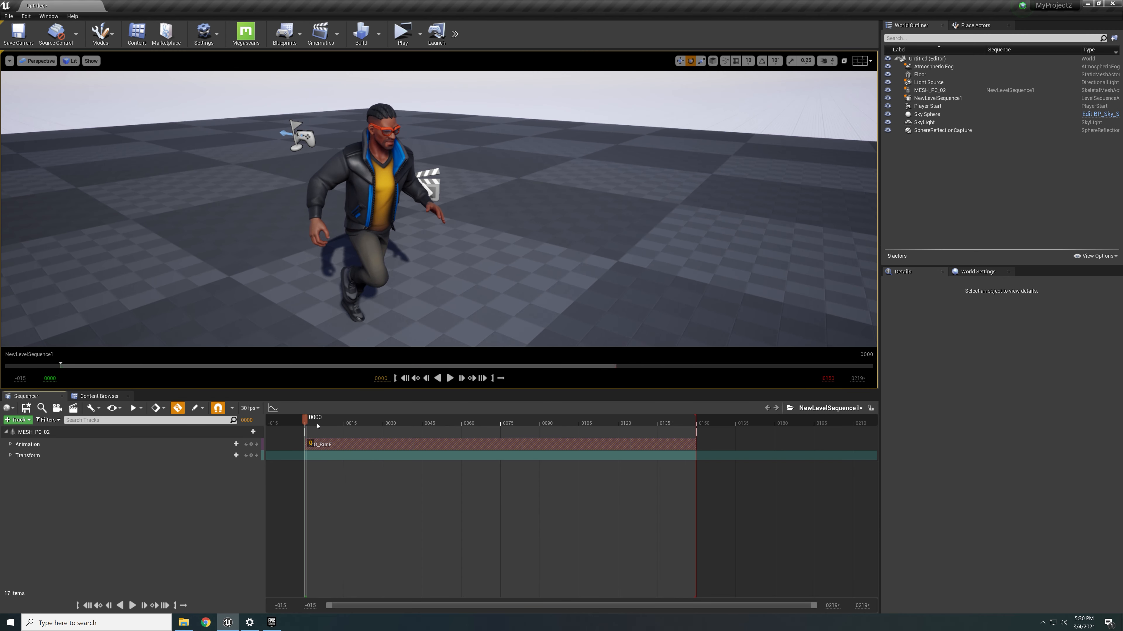
click(448, 378)
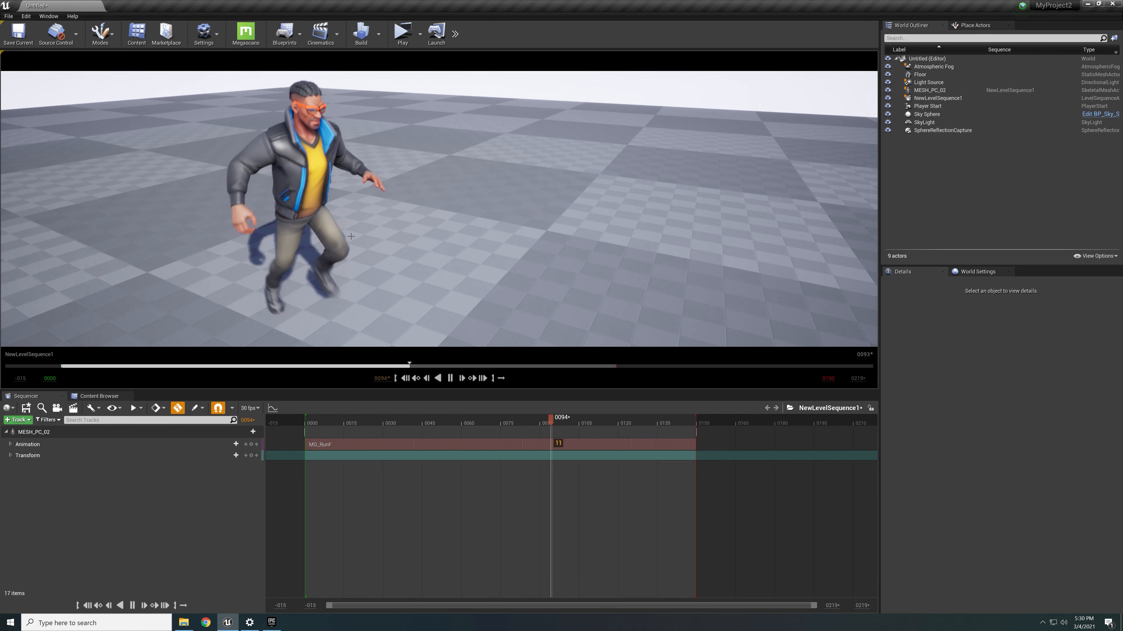
alt+drag(399, 248, 469, 249)
right_drag(468, 250, 451, 237)
click(450, 379)
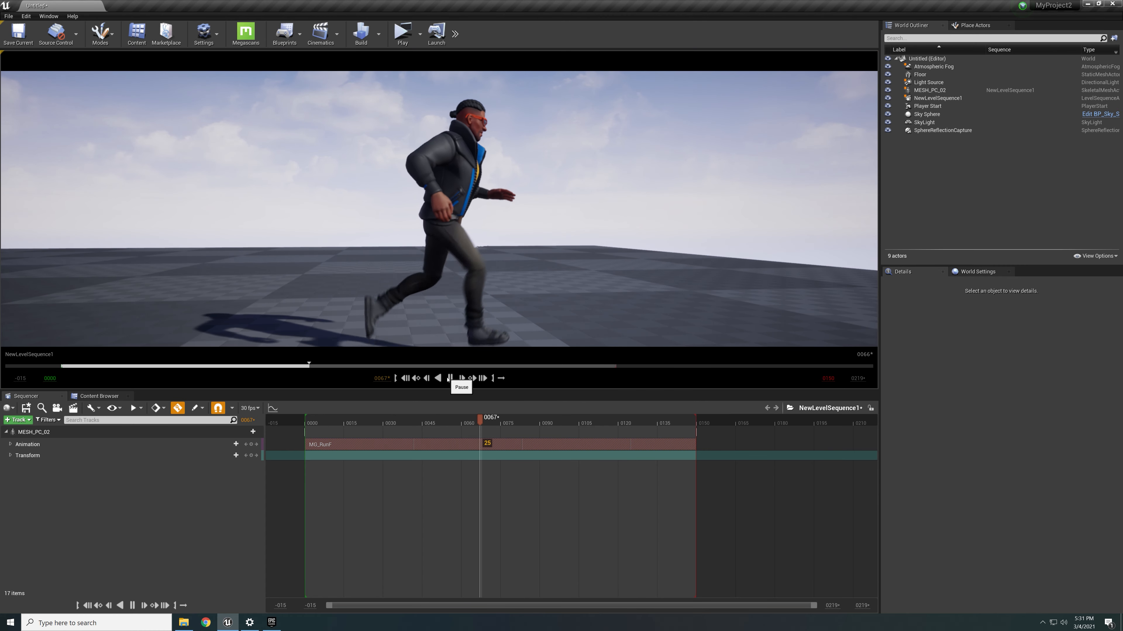
alt+drag(591, 293, 544, 288)
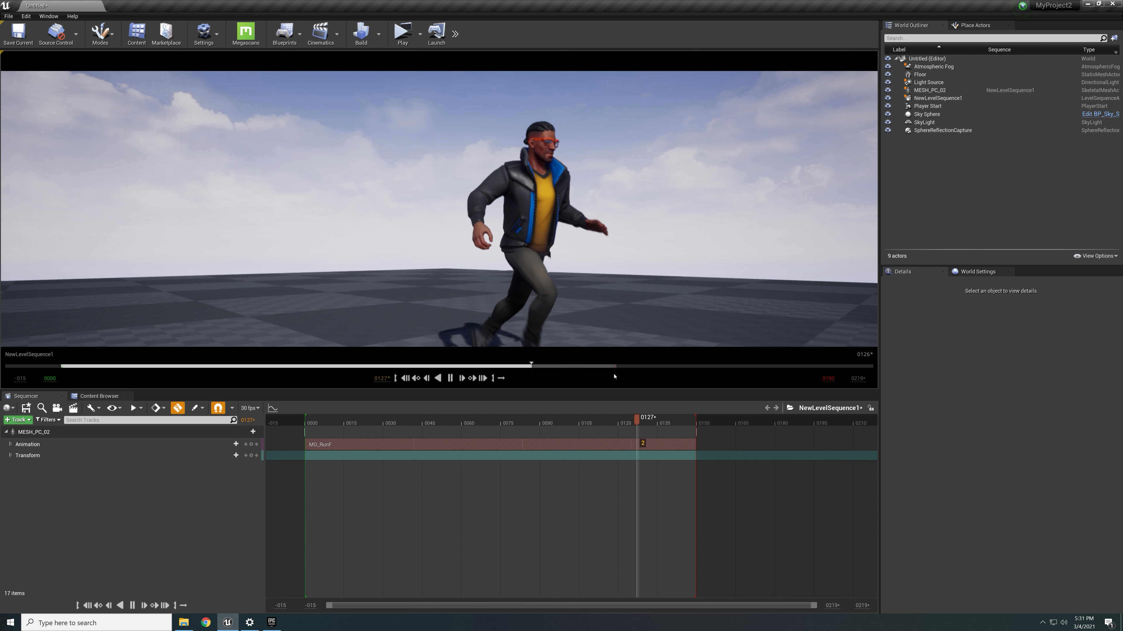